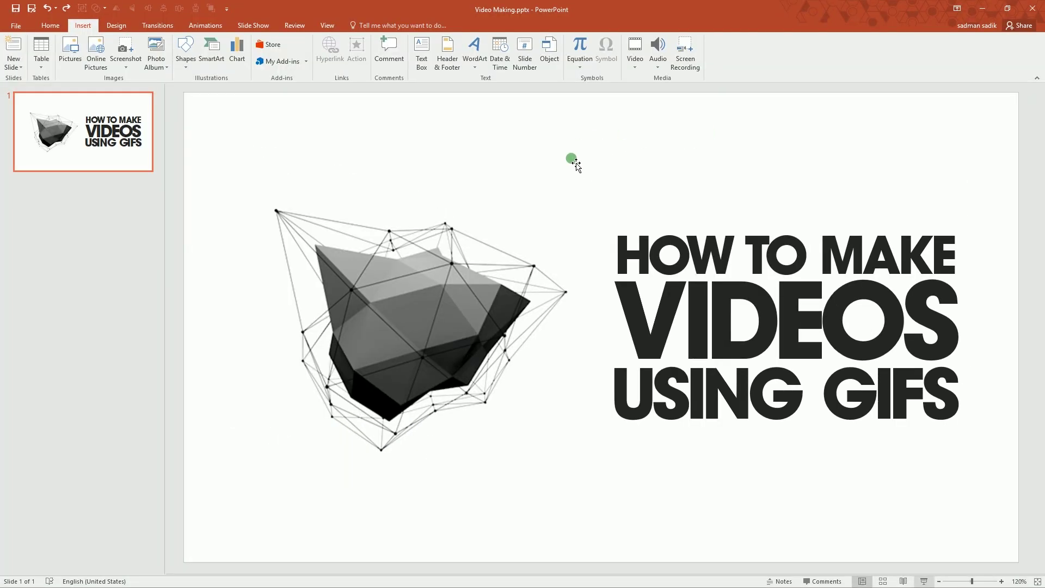
Step: Delete the polyhedron picture and the HOW TO MAKE VIDEOS USING GIFS title from slide 1
key("ctrl+a")
key("Delete")
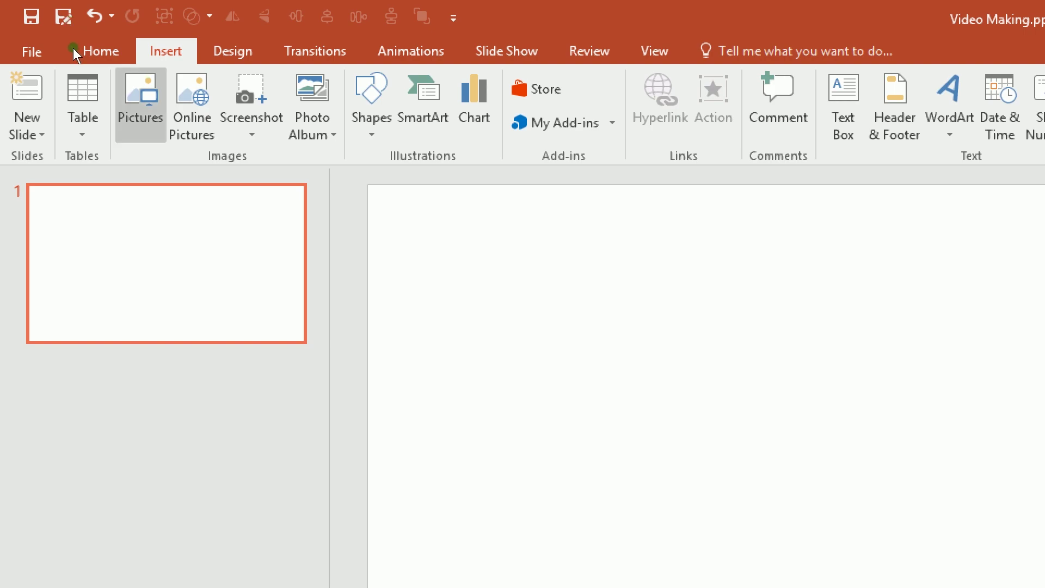
Step: Insert the animated 2.gif from the GIF Pack folder and preview it in slide show
left_click(141, 105)
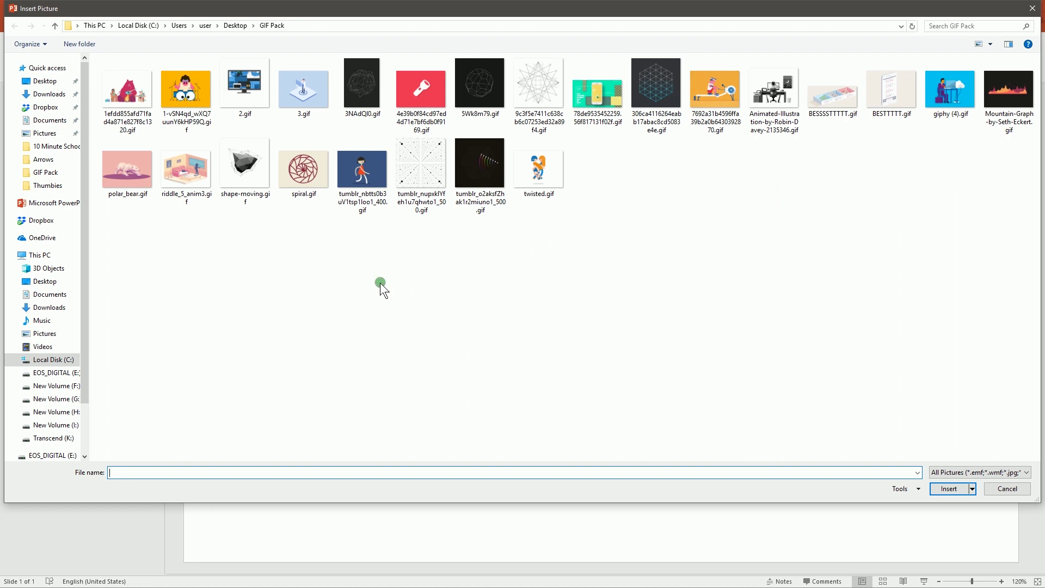
double_click(232, 93)
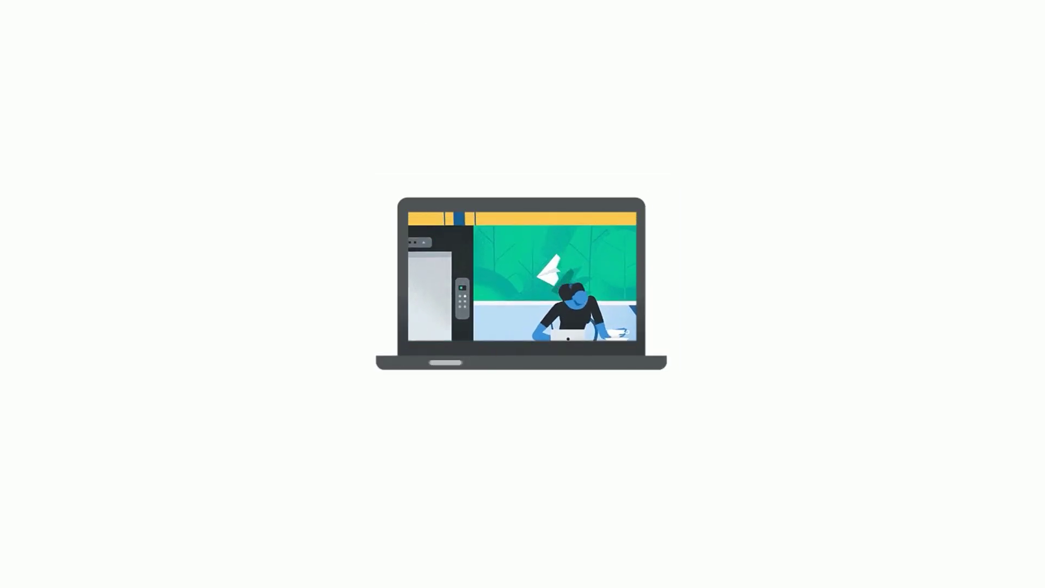
key("Escape")
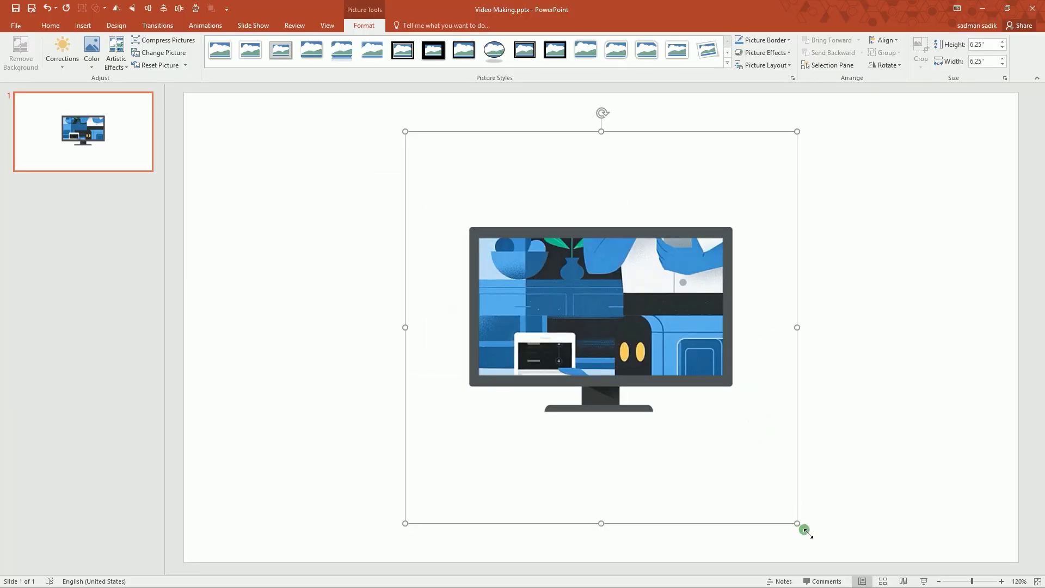
Step: Shrink the monitor GIF to about 4 inches near the top and add WordArt reading TECHNOLOGY
left_click_drag(798, 524, 728, 453)
left_click_drag(505, 320, 505, 214)
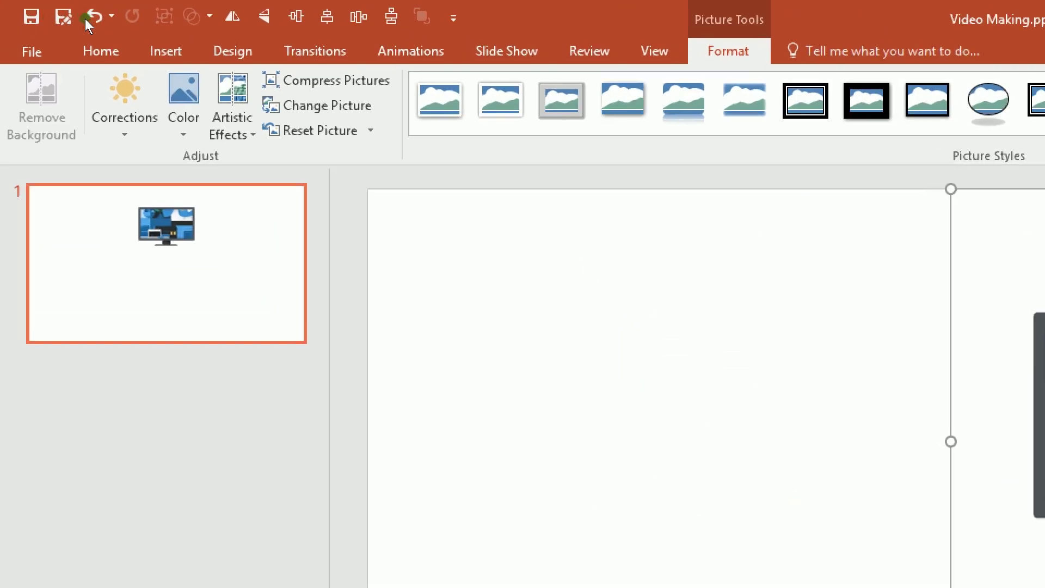
left_click(83, 25)
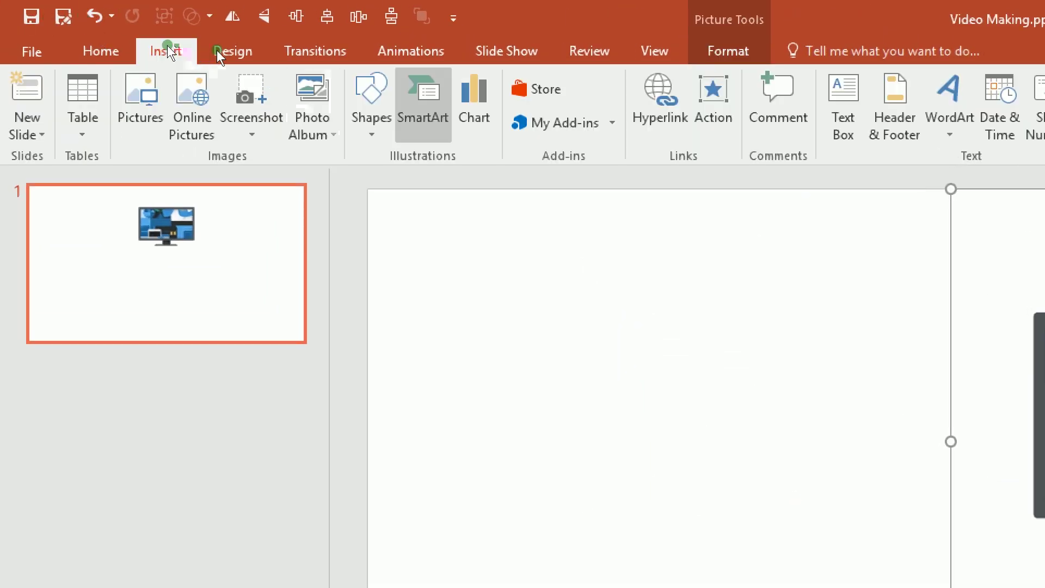
left_click(950, 104)
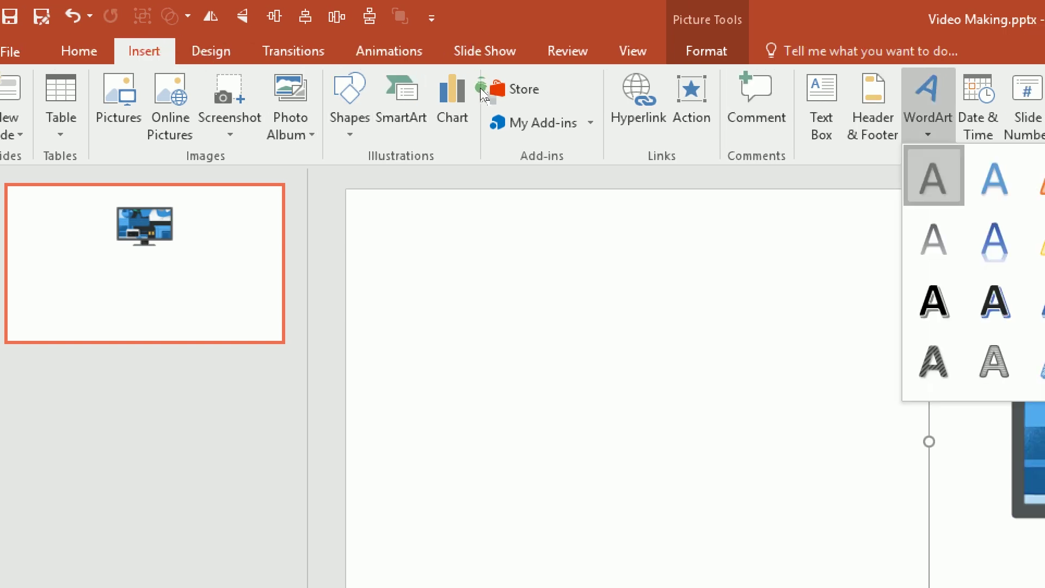
left_click(934, 177)
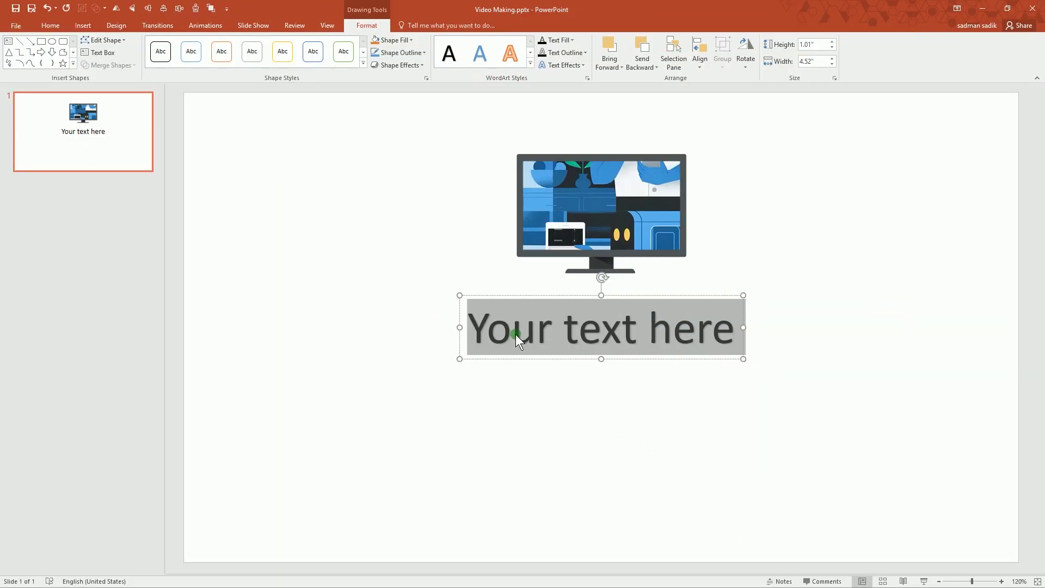
type("TECHNOLOGY")
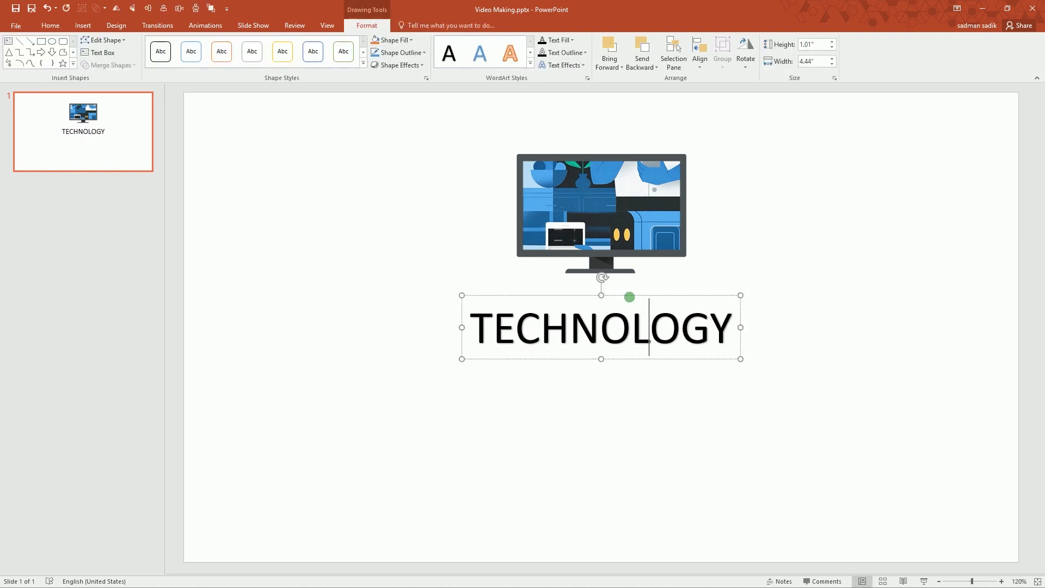
Step: Format the TECHNOLOGY text in Avant_G-Bold at 115 pt
key("ctrl+a")
left_click(51, 26)
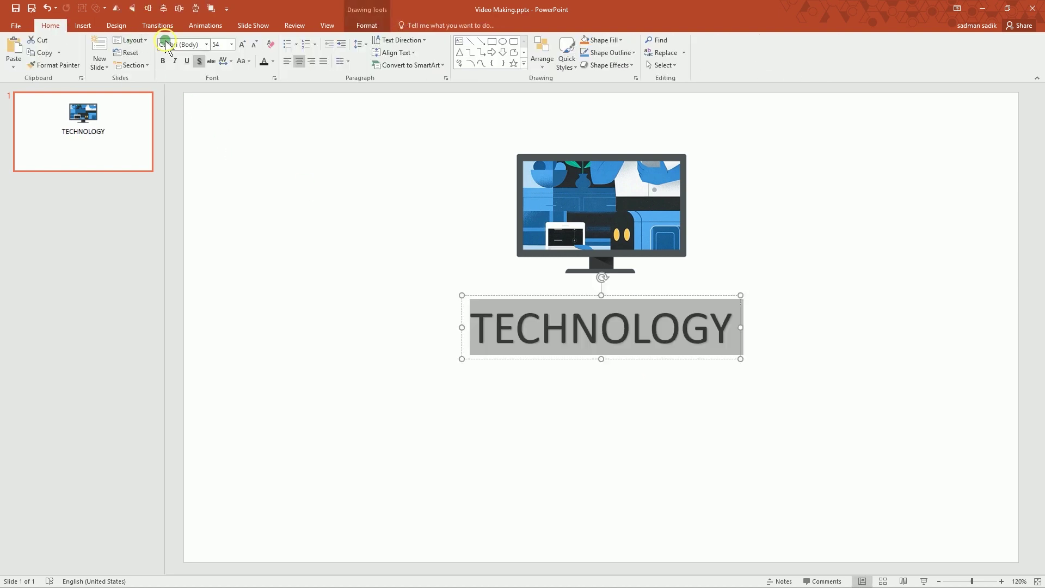
type("Avant_G-Bold")
key("Return")
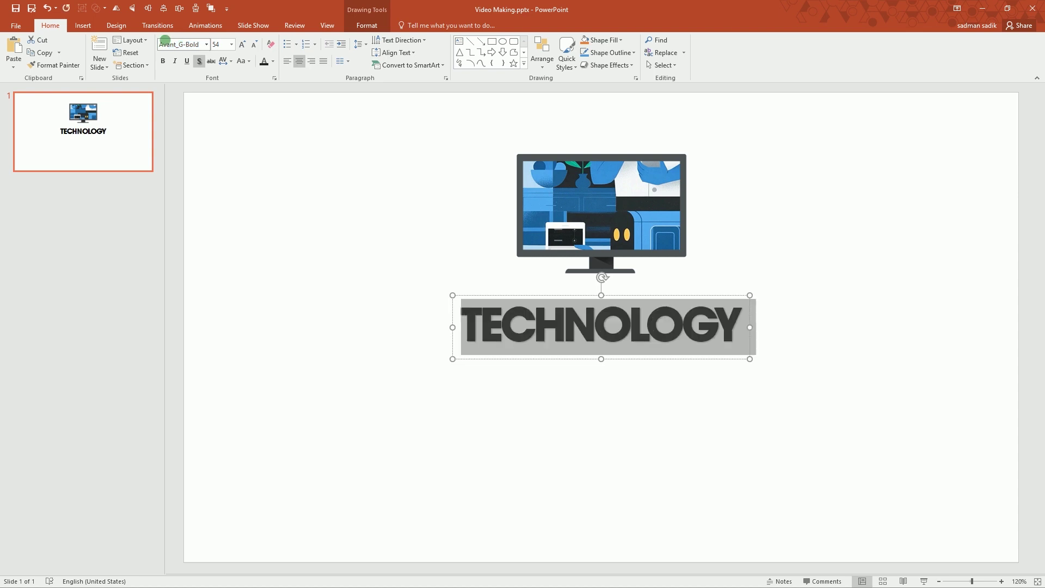
left_click(201, 62)
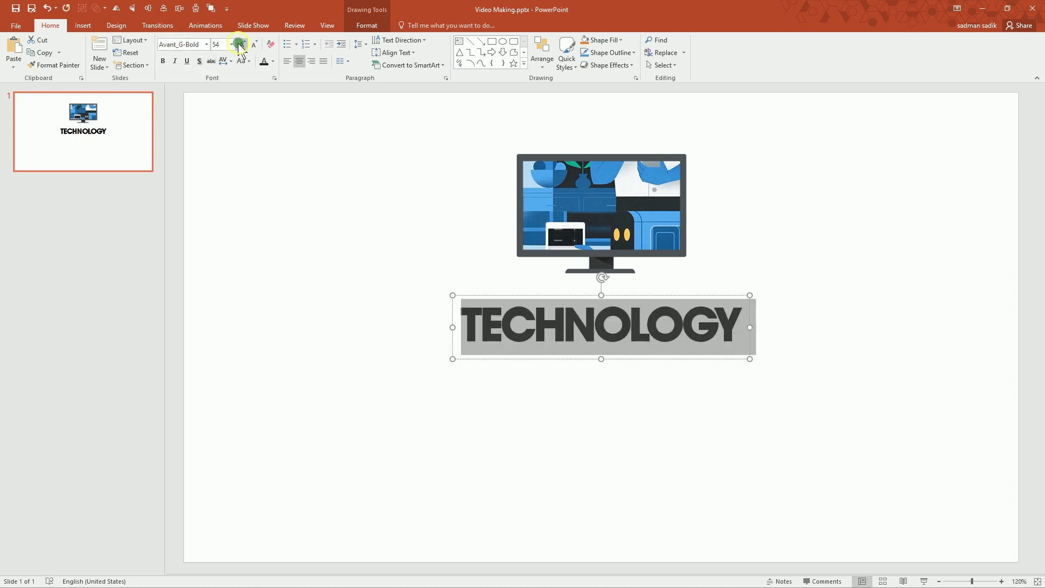
left_click(242, 44)
left_click(242, 45)
left_click(242, 44)
left_click(242, 44)
left_click(242, 44)
Step: Place the TECHNOLOGY title near the slide bottom, beneath the lowered monitor picture
left_click_drag(359, 287, 365, 412)
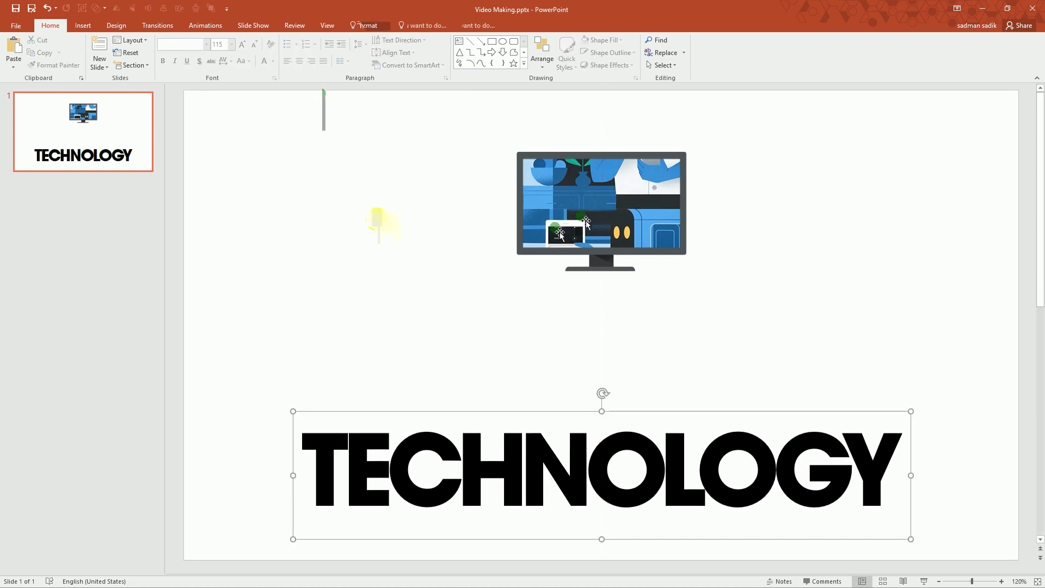
left_click_drag(593, 215, 593, 262)
left_click(427, 253)
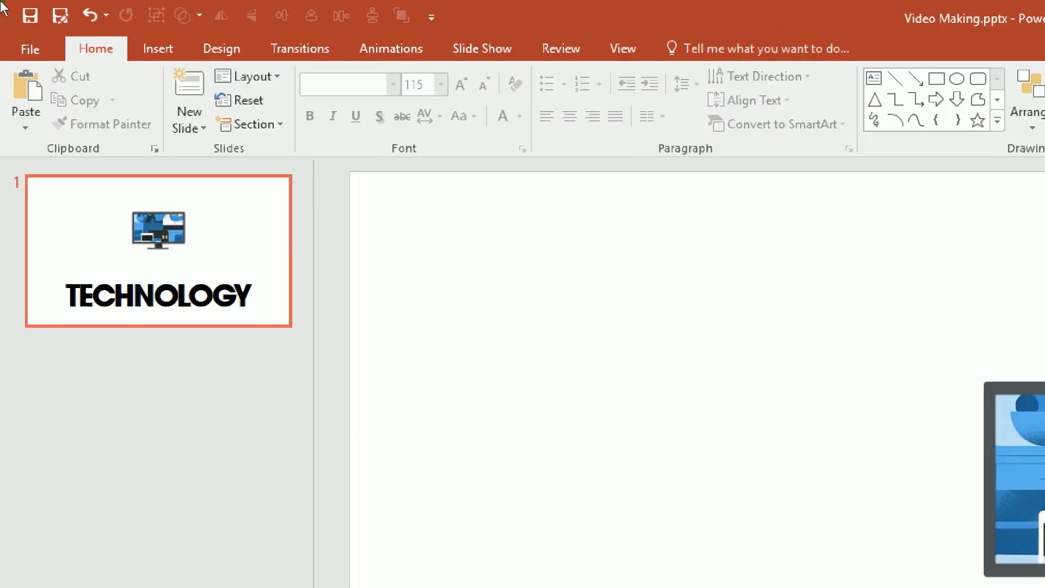
left_click(9, 11)
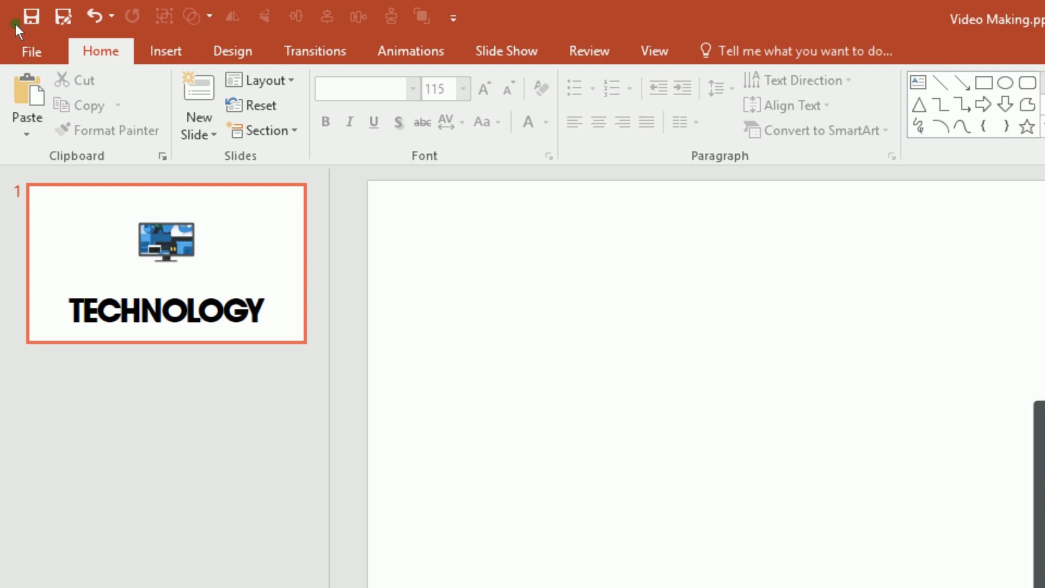
Step: Save the presentation to the Desktop as the MPEG-4 video Video Making.mp4, then minimize PowerPoint
key("a")
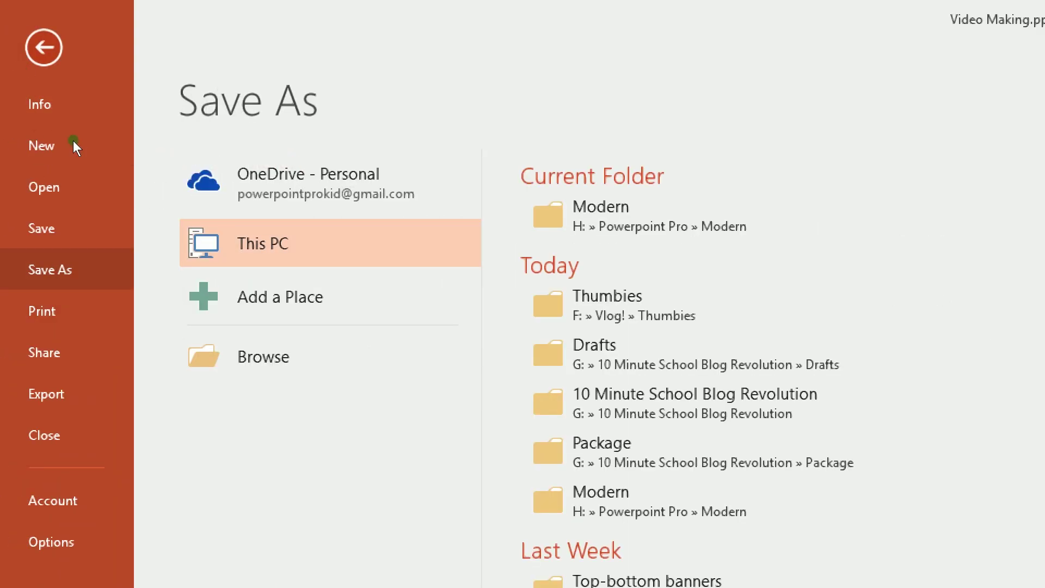
key("Return")
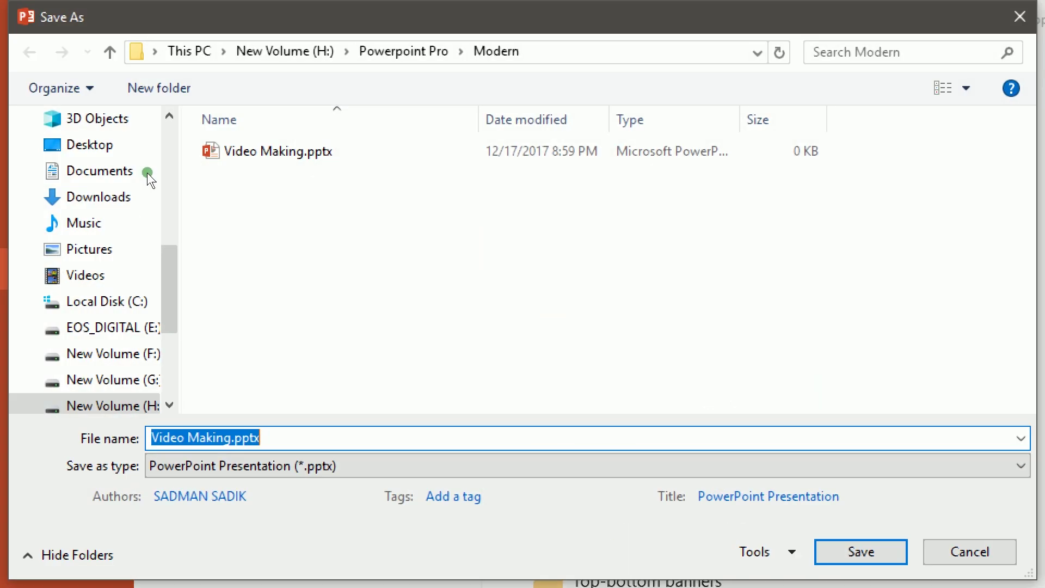
left_click(90, 144)
key("Tab")
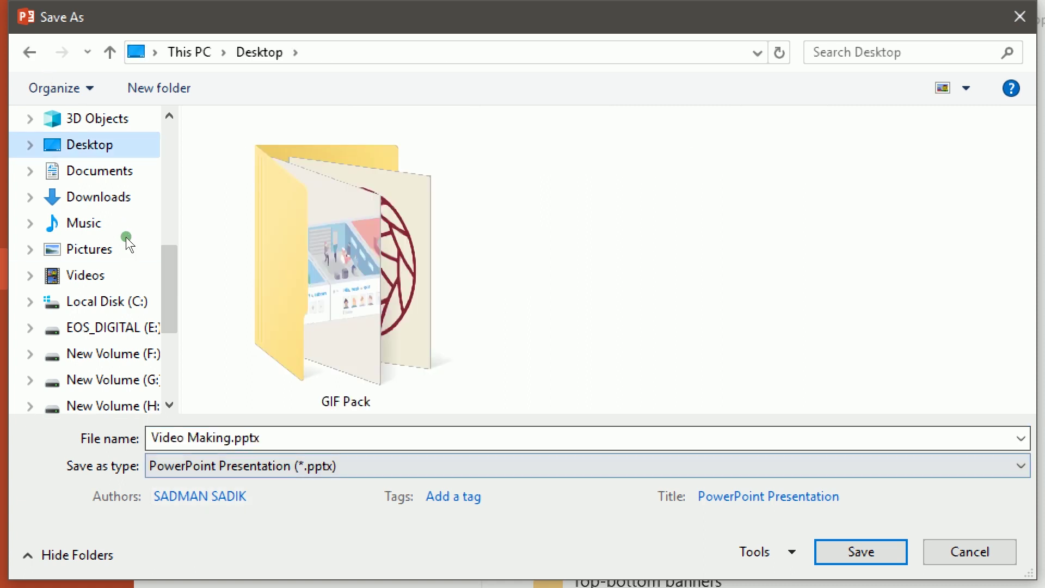
key("Tab")
key("alt+Down")
key("Down")
key("Down")
key("Down")
key("Down")
key("Down")
key("Down")
key("Down")
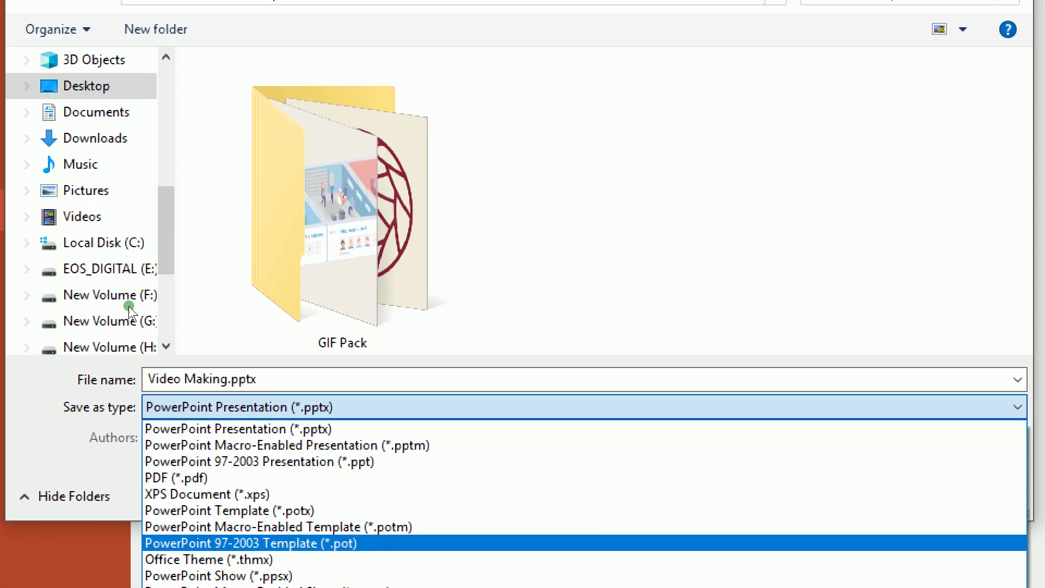
key("Down")
key("Down")
key("Down")
key("Down")
key("Down")
key("Down")
key("Down")
key("Down")
key("Down")
key("Down")
key("Down")
key("Down")
key("Down")
key("Down")
key("Down")
key("Down")
key("Down")
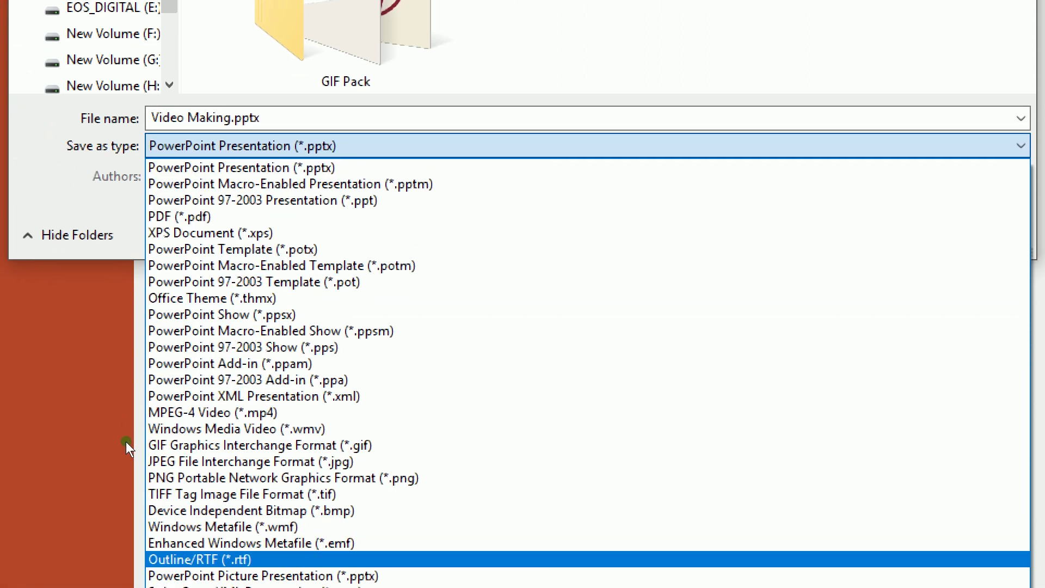
key("Up")
key("Up")
key("Up")
key("Up")
key("Up")
key("Up")
key("Up")
key("Up")
key("Up")
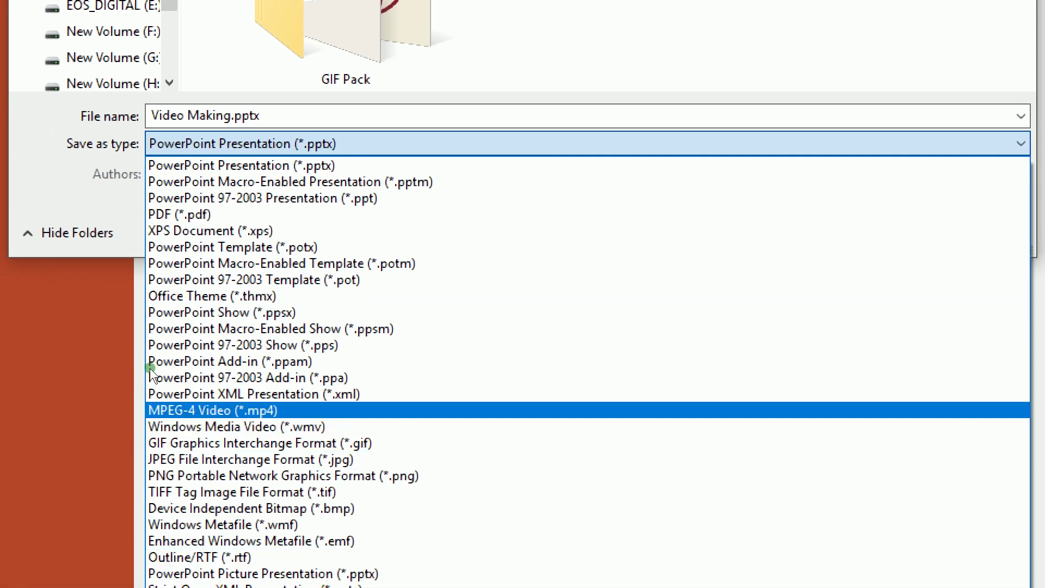
key("Return")
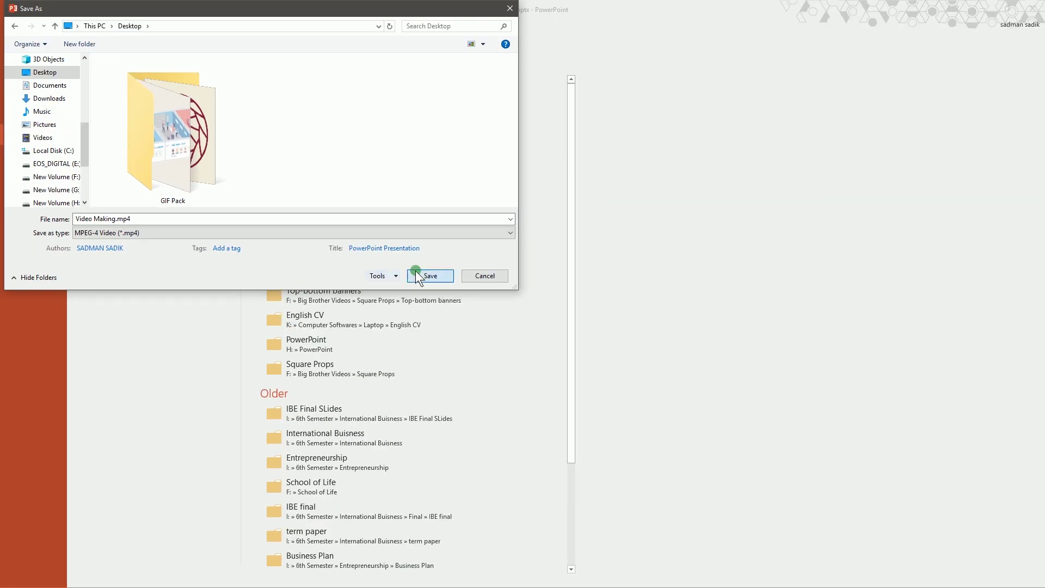
left_click(417, 274)
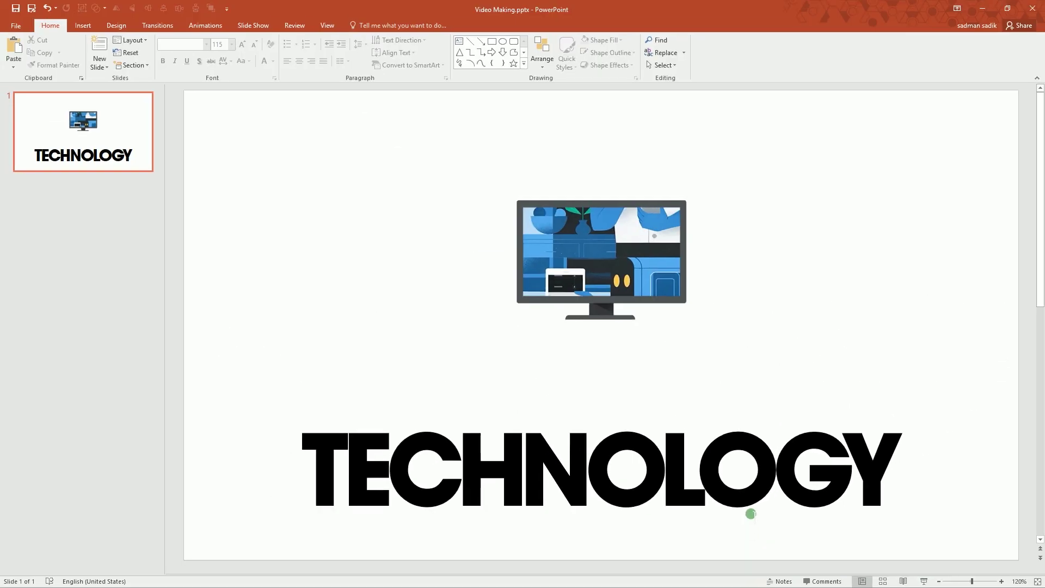
left_click(983, 9)
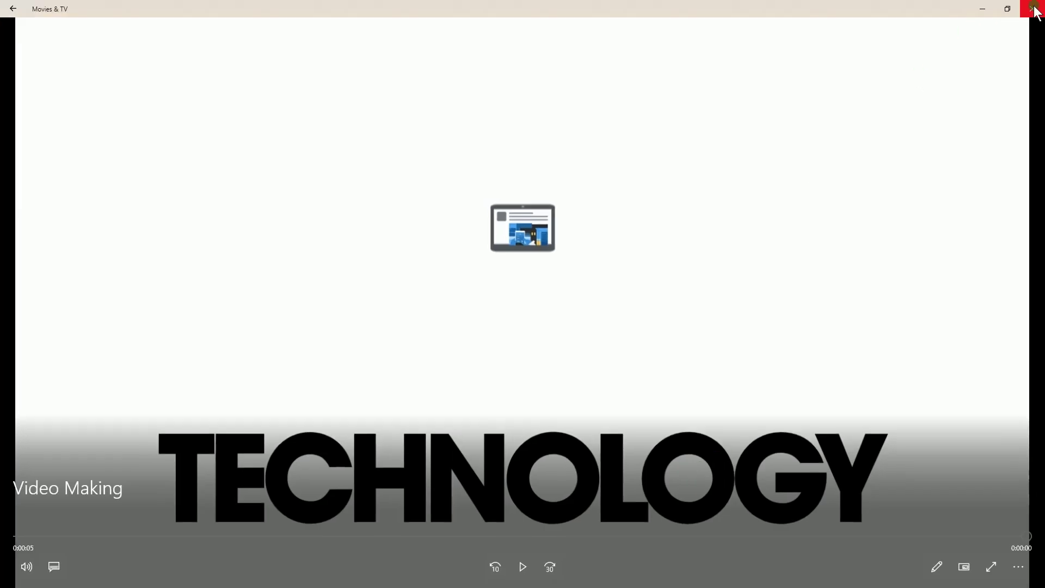
Step: Close Movies & TV, permanently delete Video Making.mp4 from the desktop, and return to PowerPoint
left_click(1033, 8)
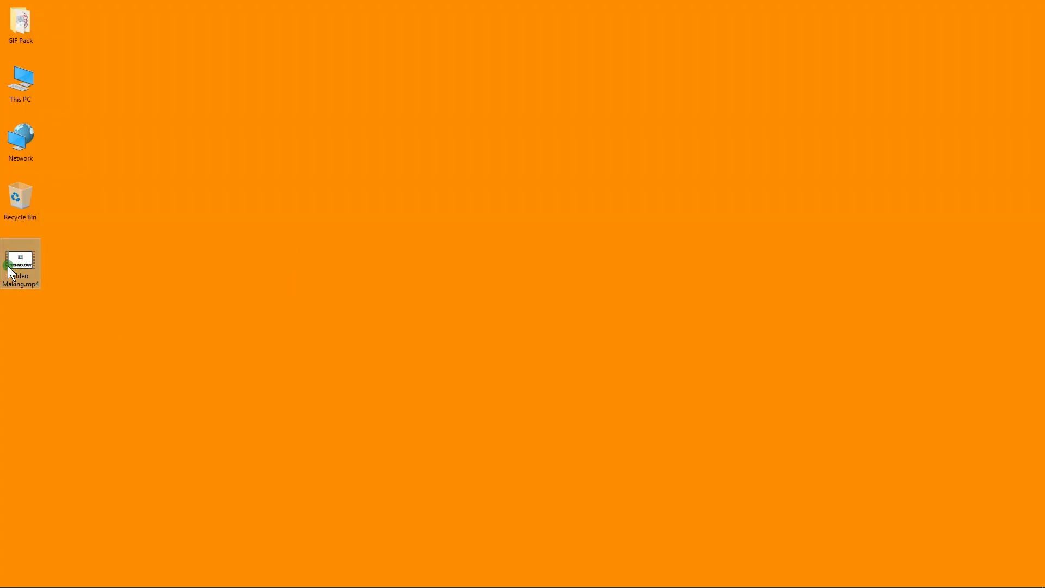
key("shift+Delete")
key("Return")
mouse_move(94, 576)
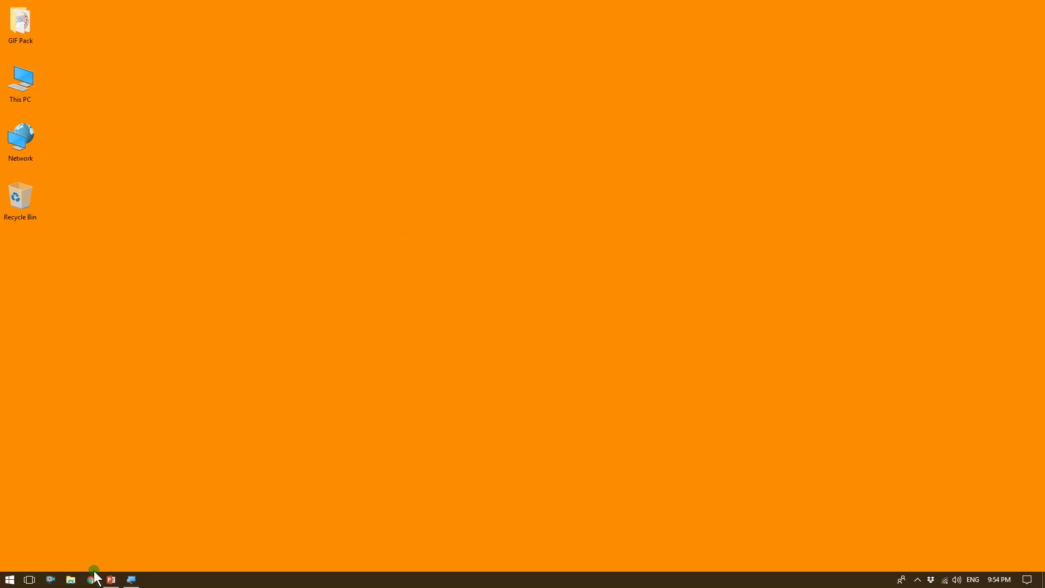
left_click(116, 582)
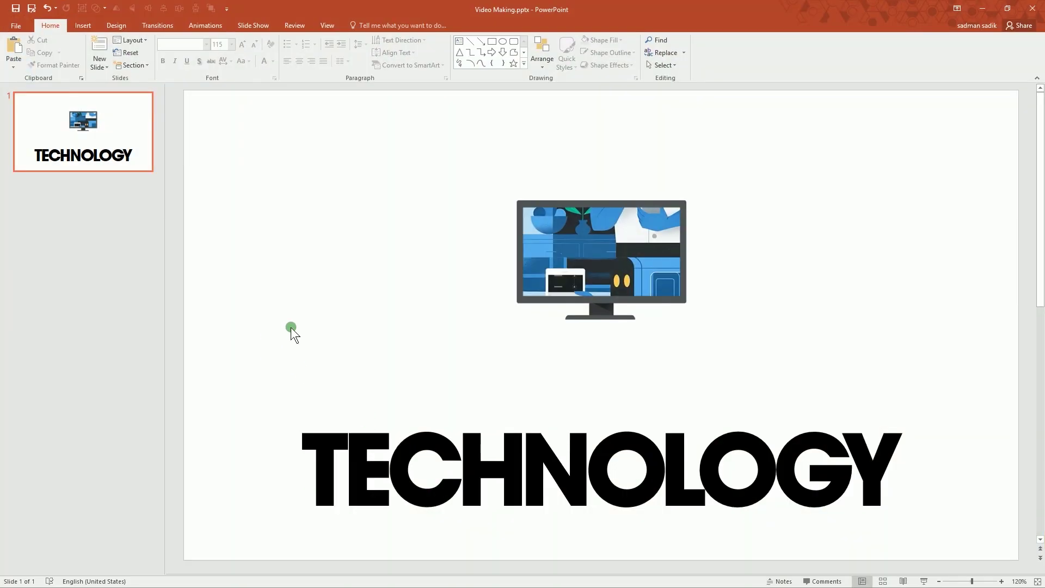
Step: Delete the monitor GIF and insert the drummer GIF from the GIF Pack
left_click(597, 265)
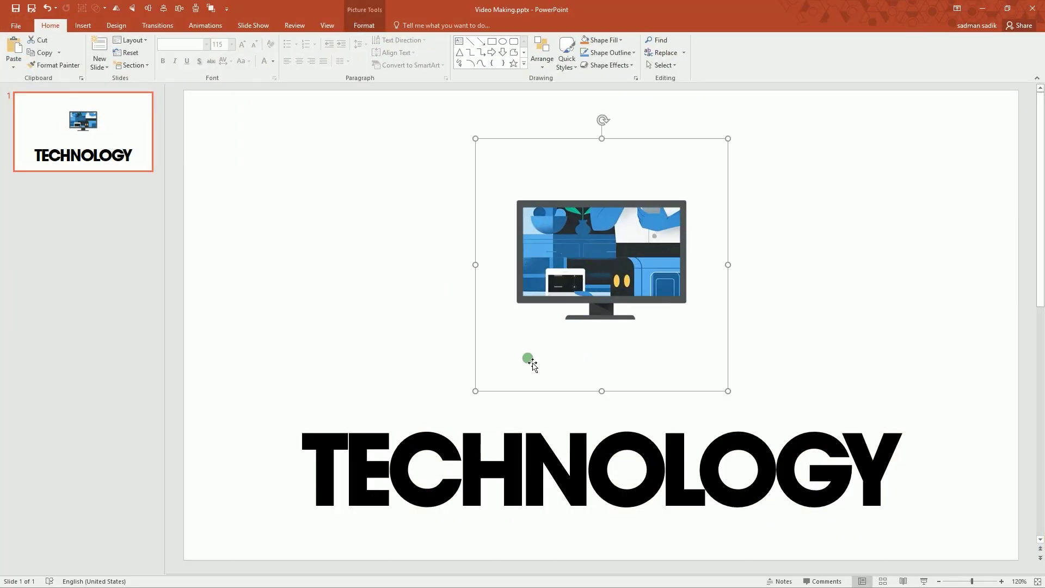
key("Delete")
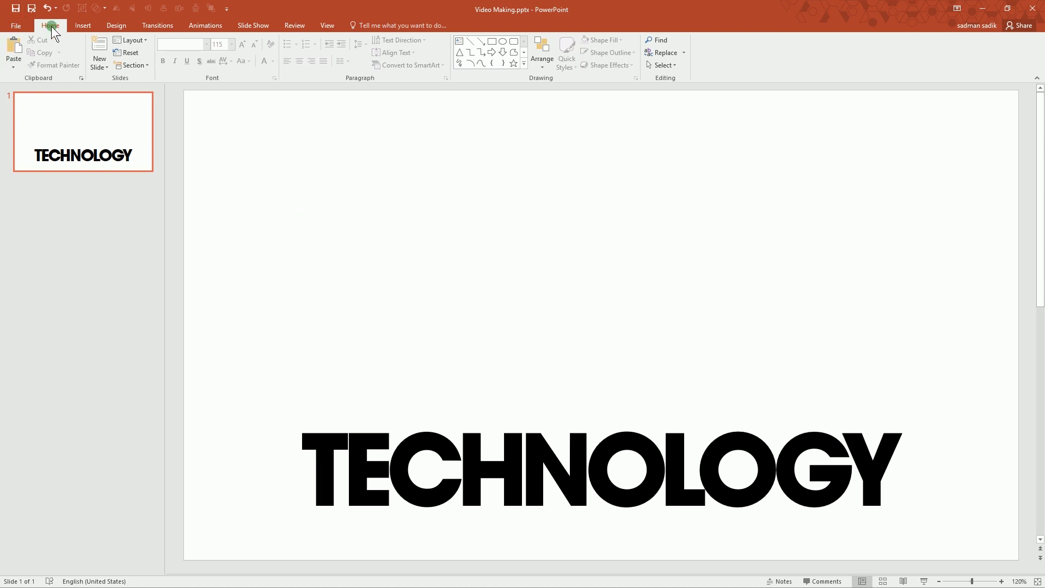
left_click(82, 26)
left_click(76, 53)
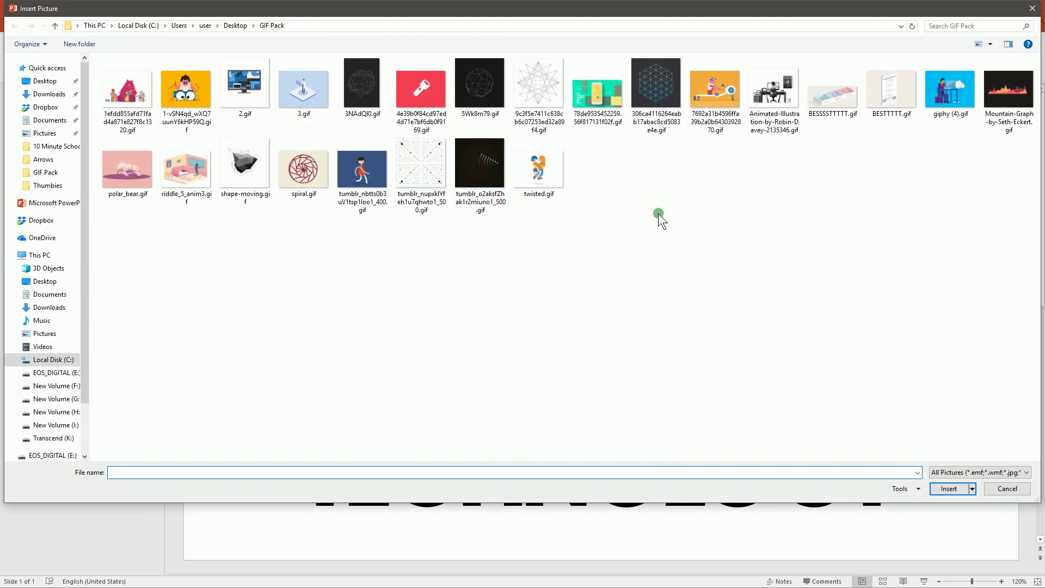
double_click(190, 107)
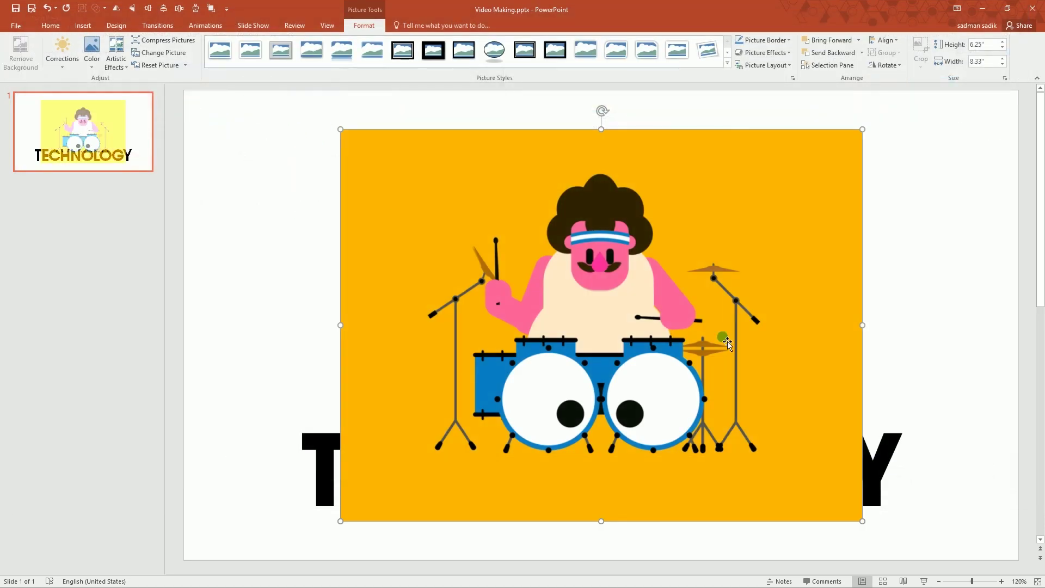
Step: Shrink the drummer GIF, move it to the upper left, and duplicate it
left_click_drag(870, 531, 669, 349)
left_click_drag(660, 301, 517, 303)
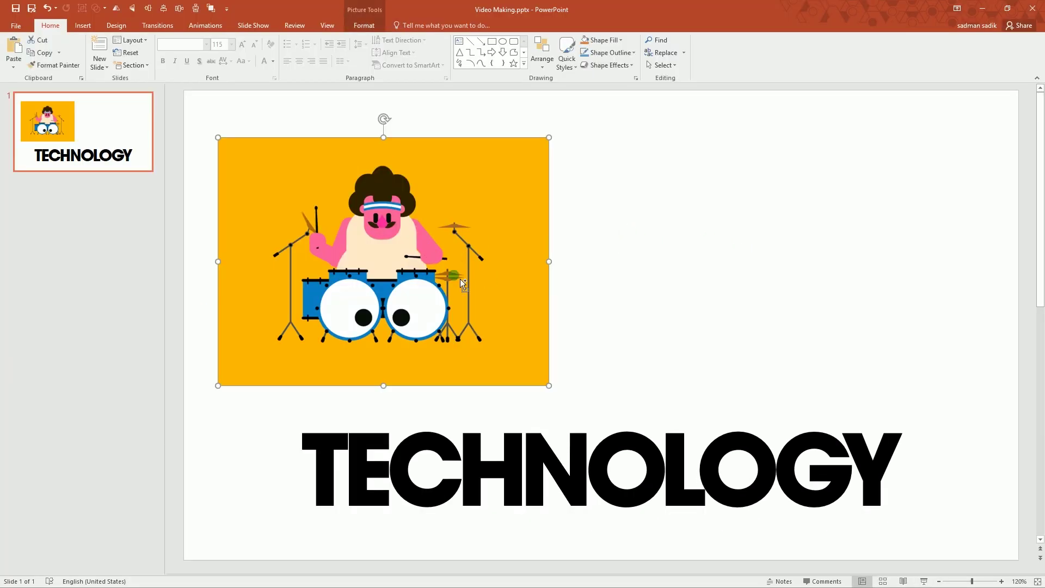
key("ctrl+d")
Step: Make three drummer copies, resize them together, and line them up across the slide top
left_click_drag(348, 282, 657, 270)
key("ctrl+d")
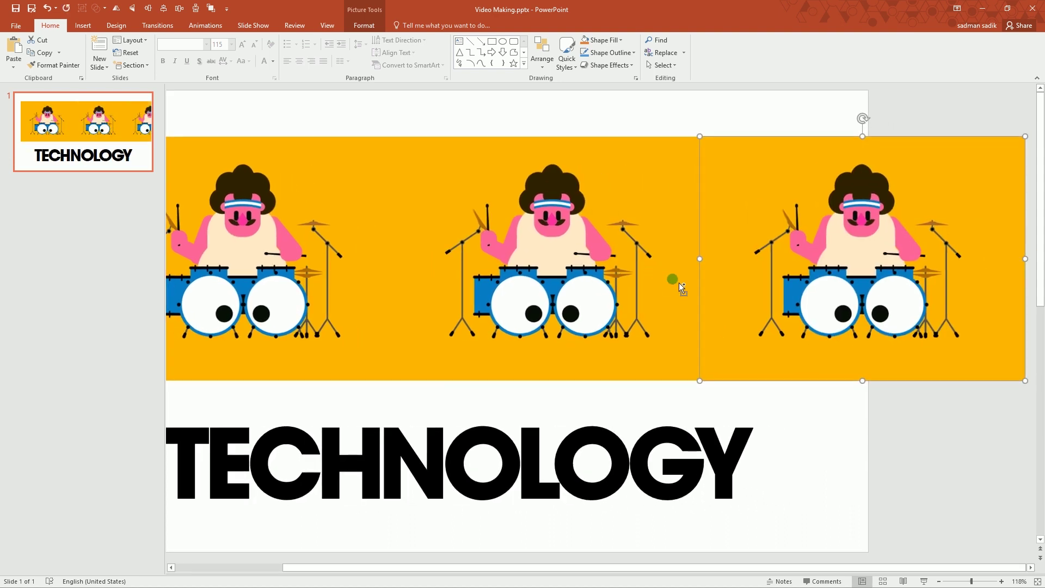
left_click(536, 283, "shift")
left_click(322, 270, "shift")
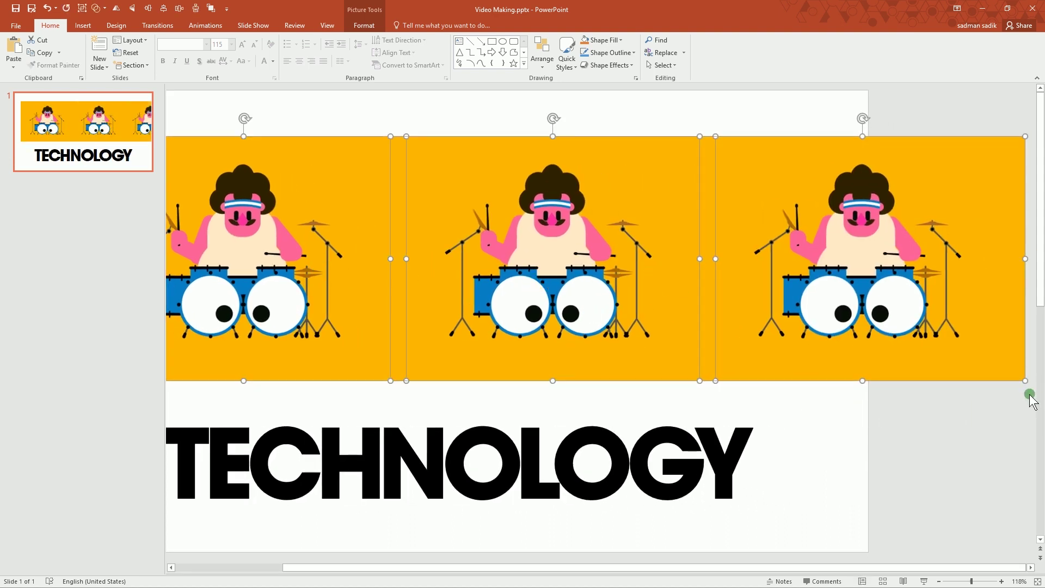
left_click_drag(1027, 381, 884, 334)
scroll(884, 334, "left", 3)
left_click_drag(582, 234, 530, 235)
left_click_drag(862, 266, 771, 267)
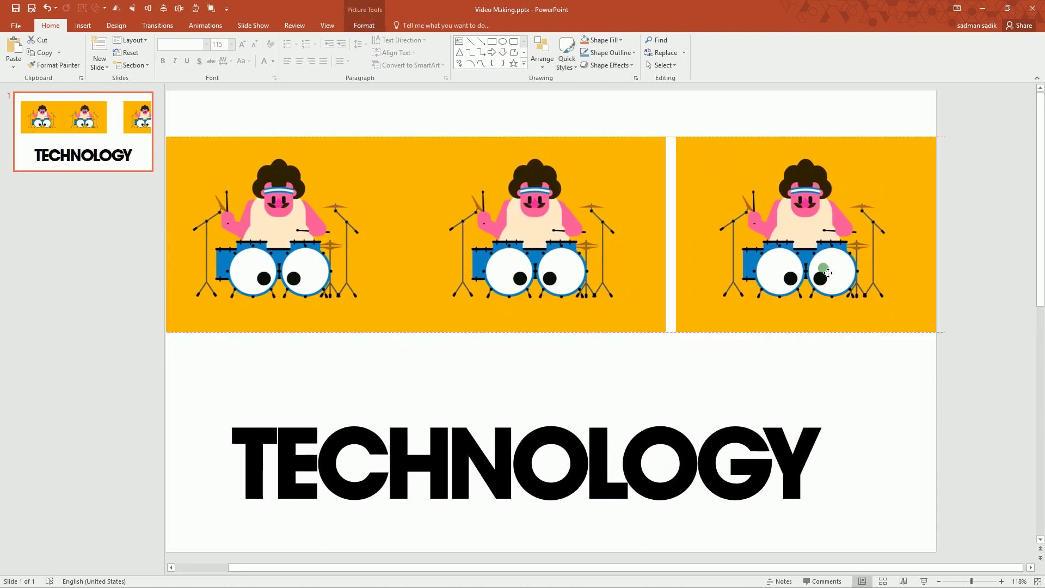
left_click_drag(539, 248, 557, 243)
Step: Flip the middle drummer picture horizontally
left_click(364, 25)
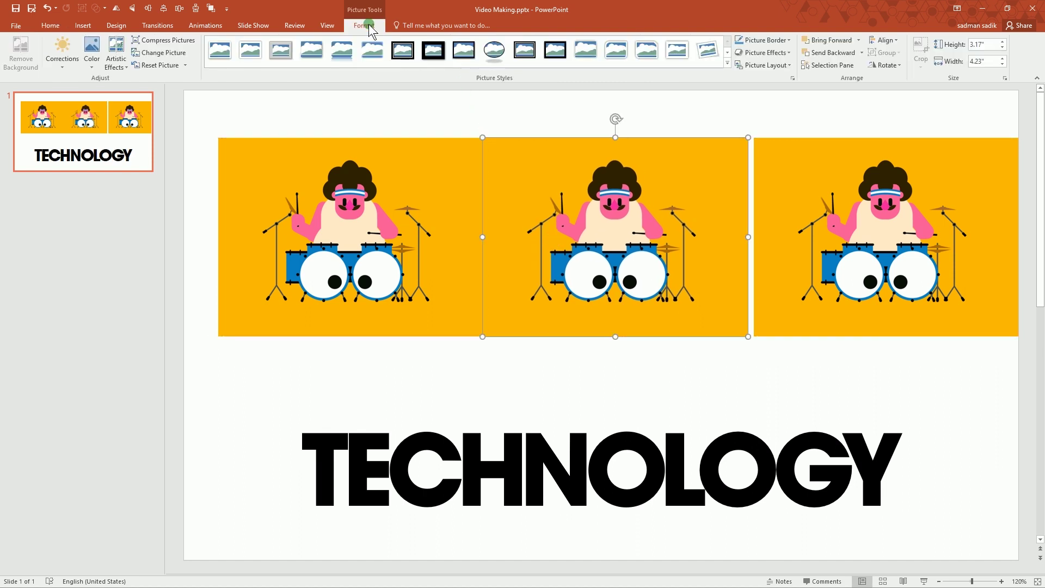
left_click(886, 64)
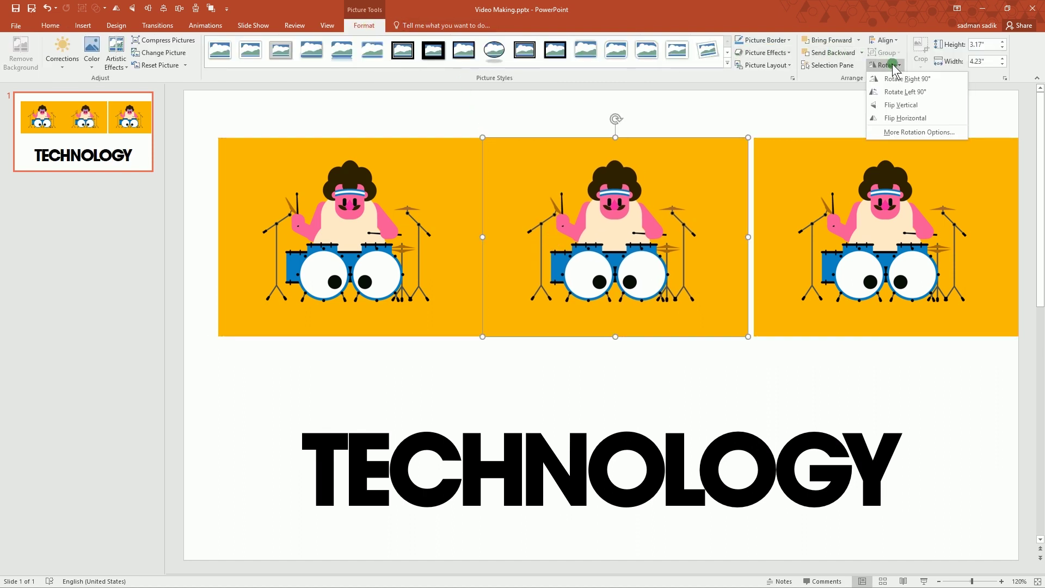
left_click(906, 118)
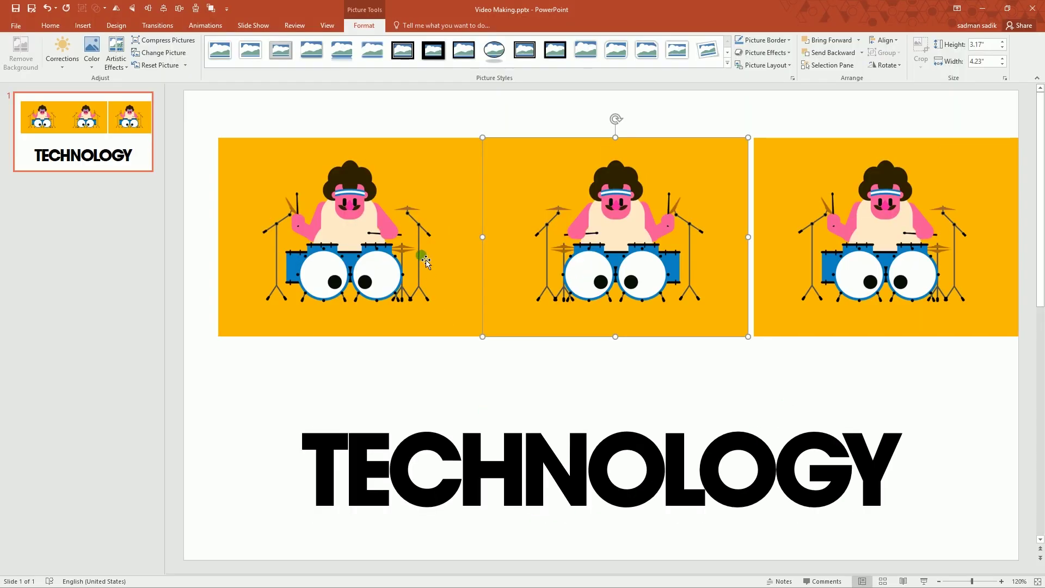
left_click(116, 26)
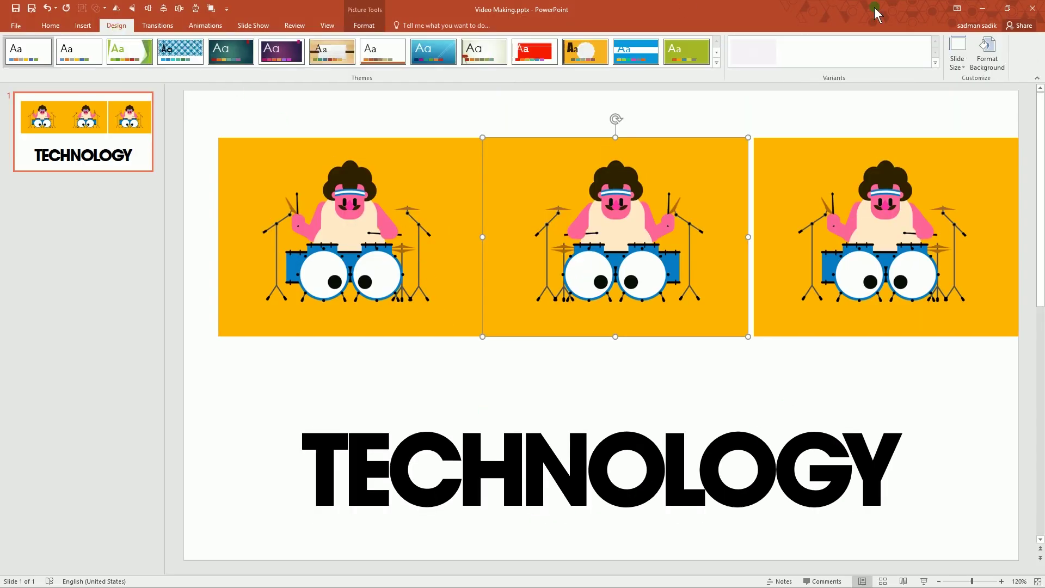
Step: Set the slide background to the drummers' yellow and even out the drummer spacing
left_click(987, 54)
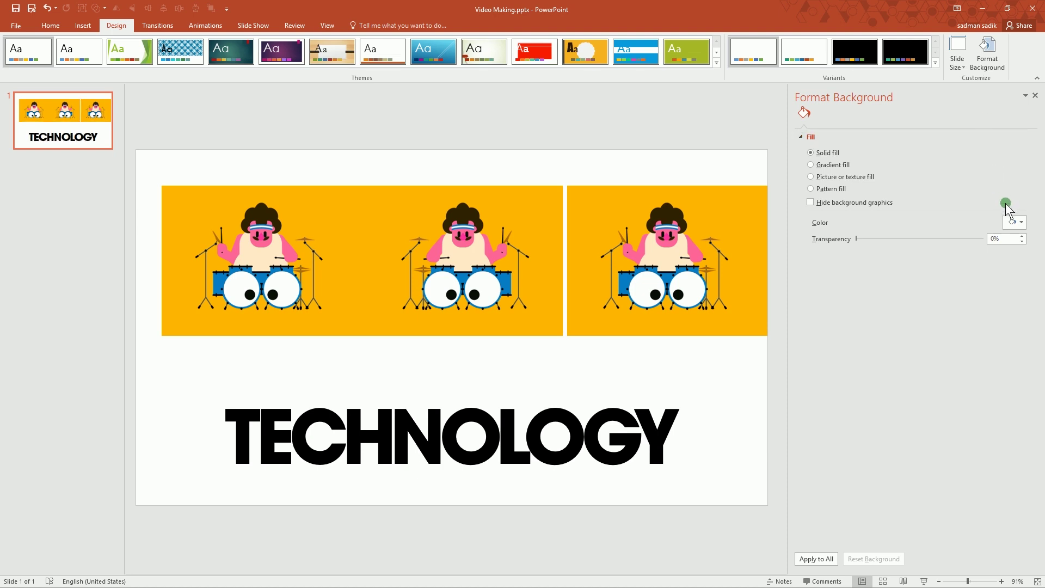
left_click(1014, 221)
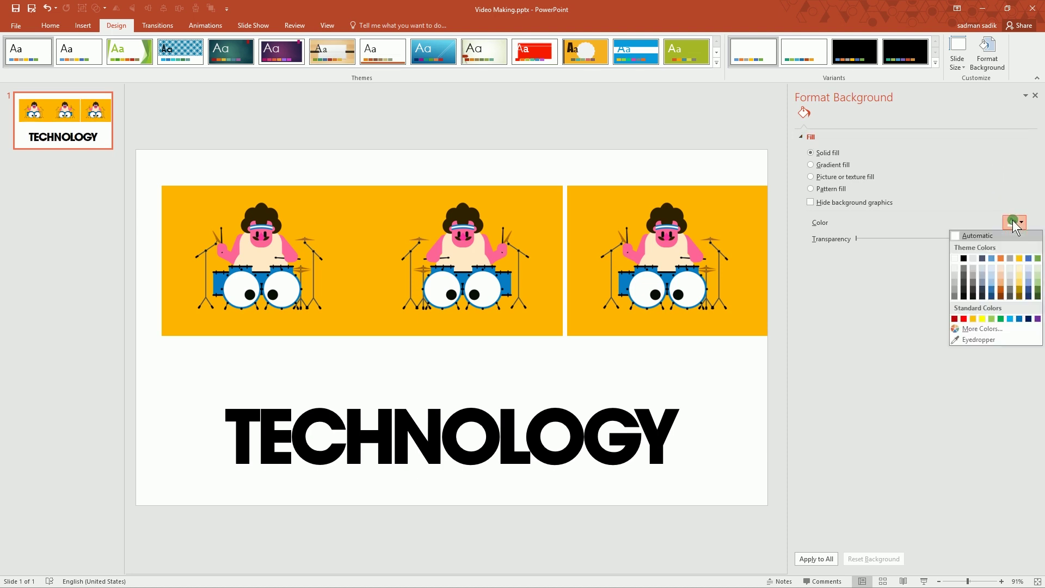
left_click(1002, 341)
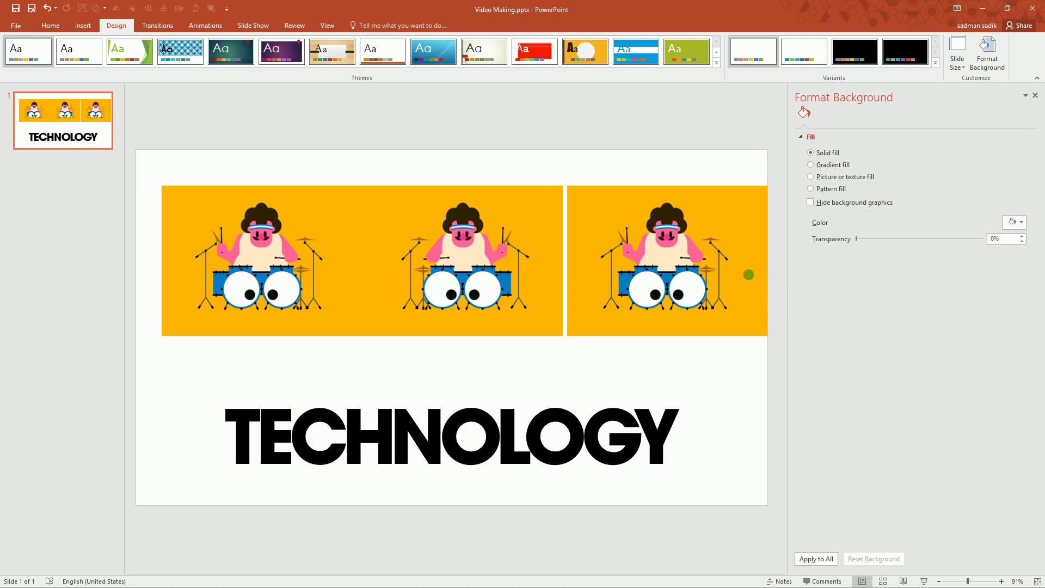
left_click(587, 211)
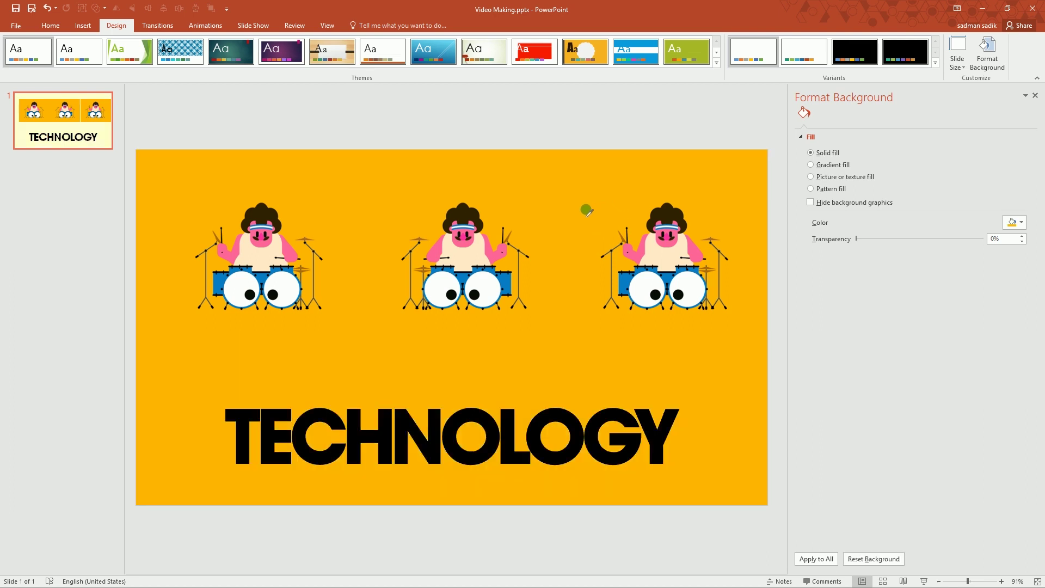
left_click_drag(670, 280, 656, 281)
left_click_drag(520, 279, 514, 279)
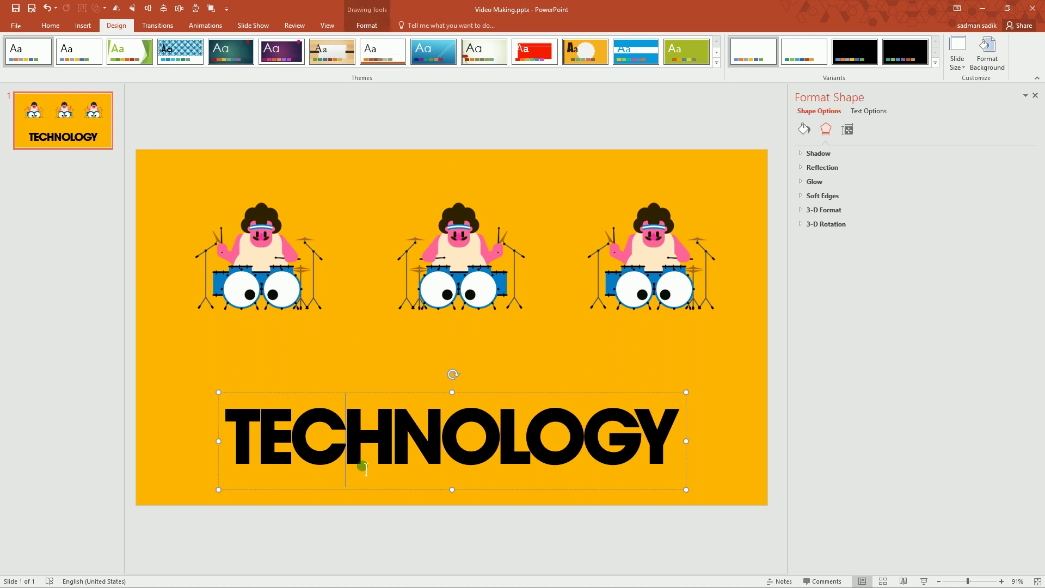
Step: Turn the TECHNOLOGY title pink by sampling the drummer's pink with the eyedropper
left_click_drag(440, 451, 440, 450)
left_click(367, 25)
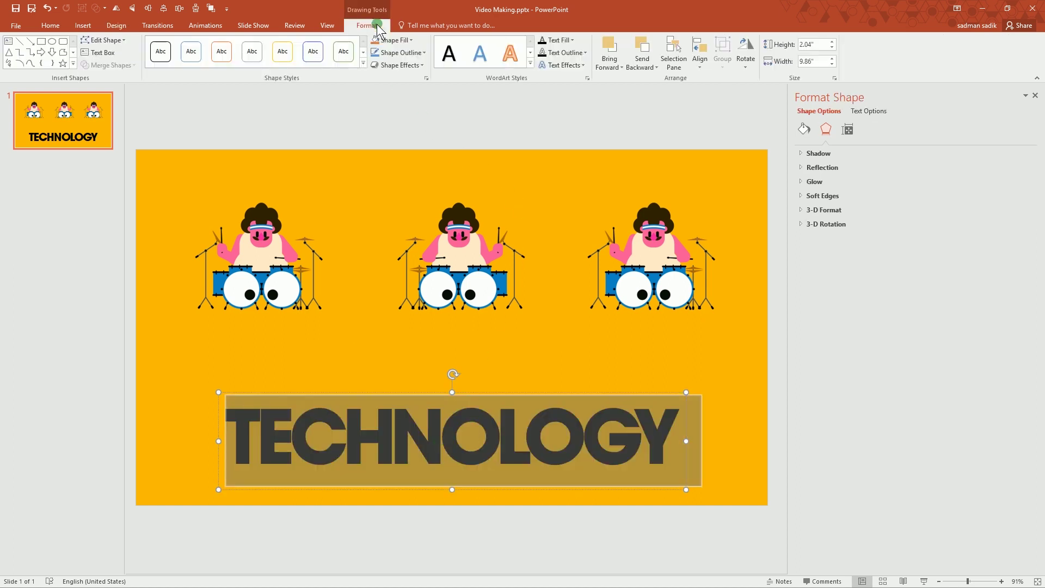
left_click(569, 54)
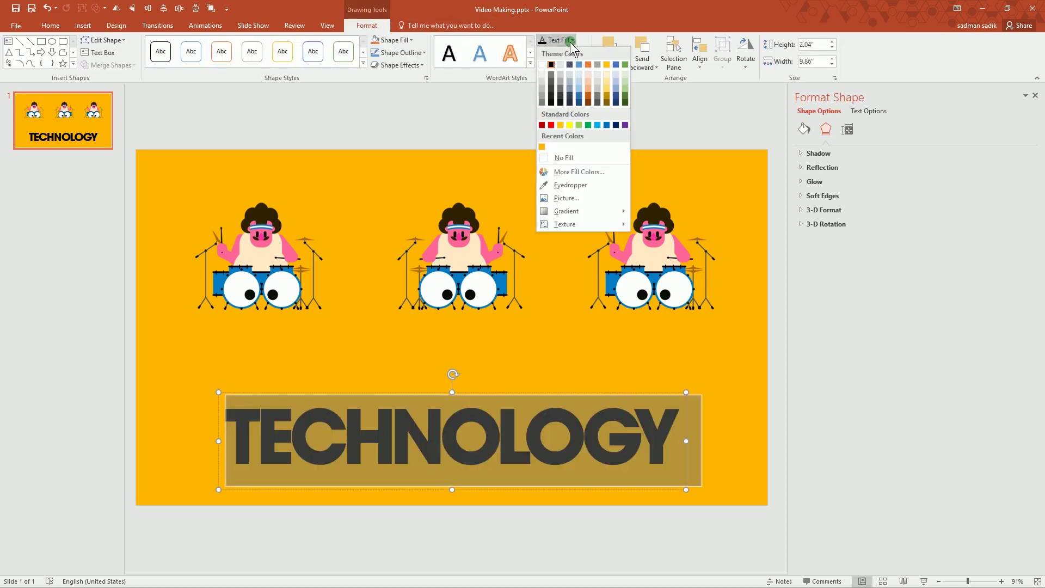
left_click(586, 186)
left_click(487, 258)
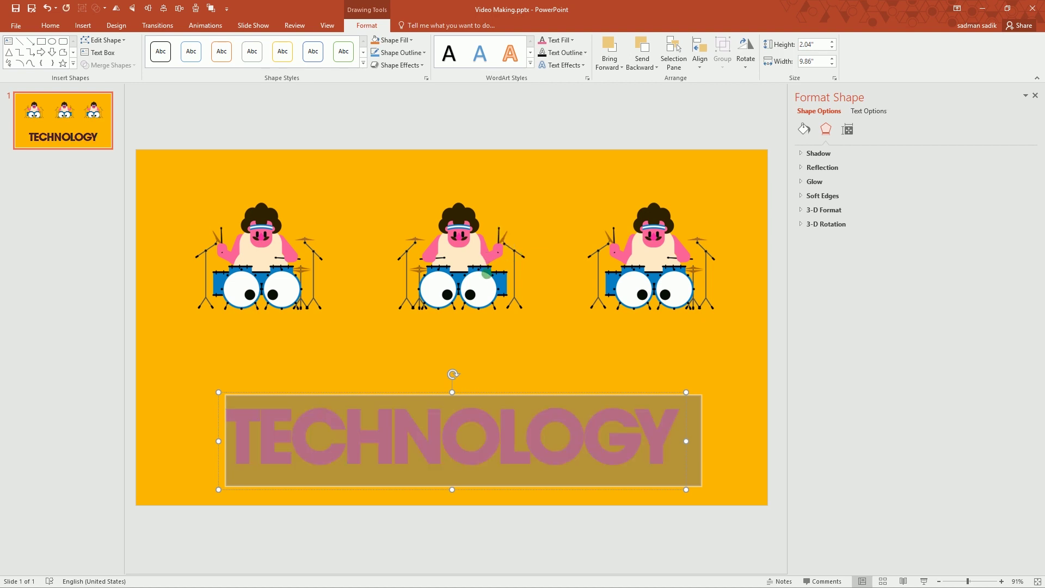
left_click(490, 440)
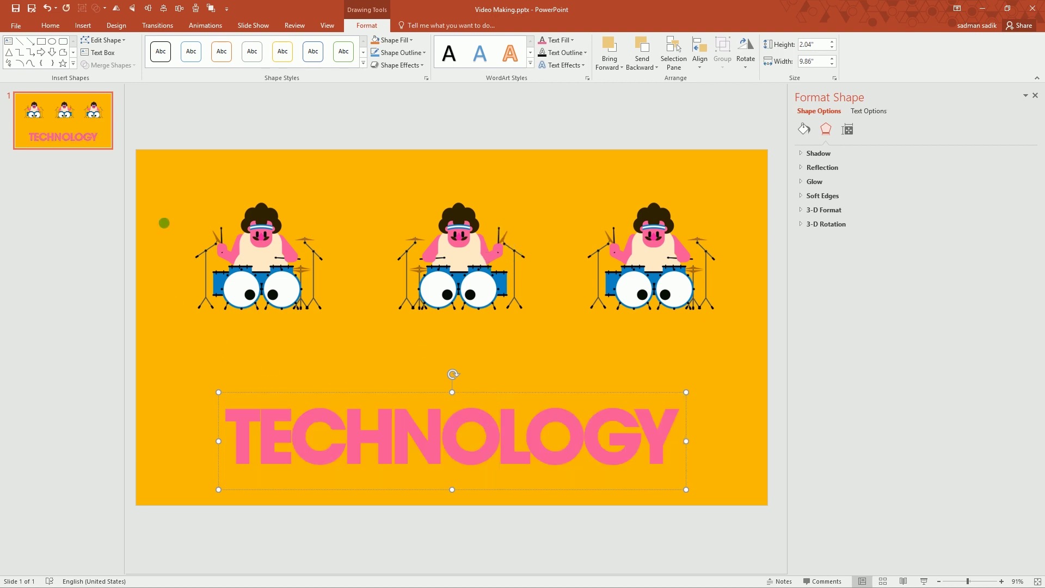
key("ctrl+a")
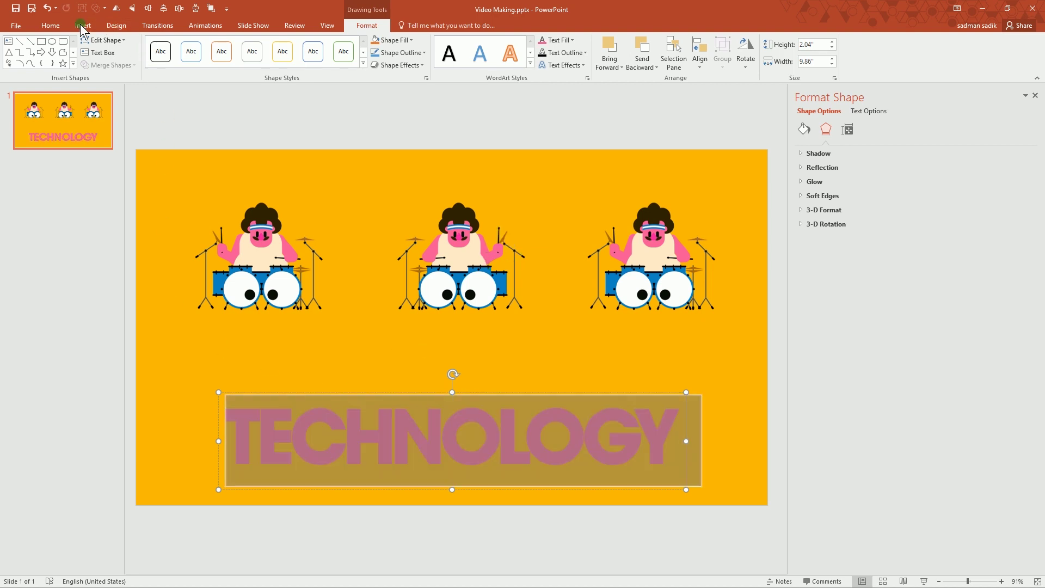
Step: Make the title text white, enlarge it to 138 pt, and move its box up
left_click(549, 48)
left_click(543, 114)
left_click(53, 26)
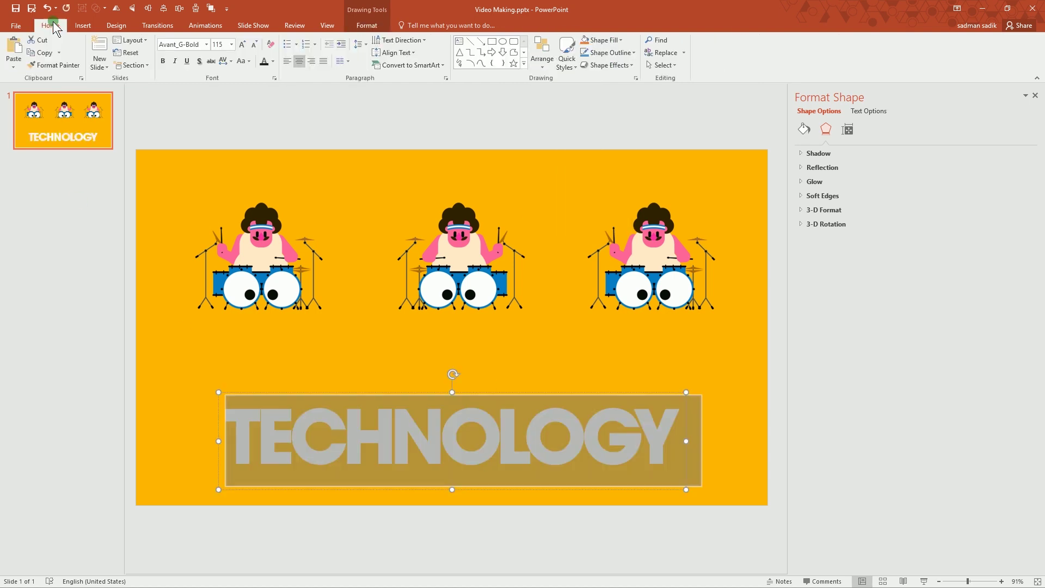
left_click(240, 46)
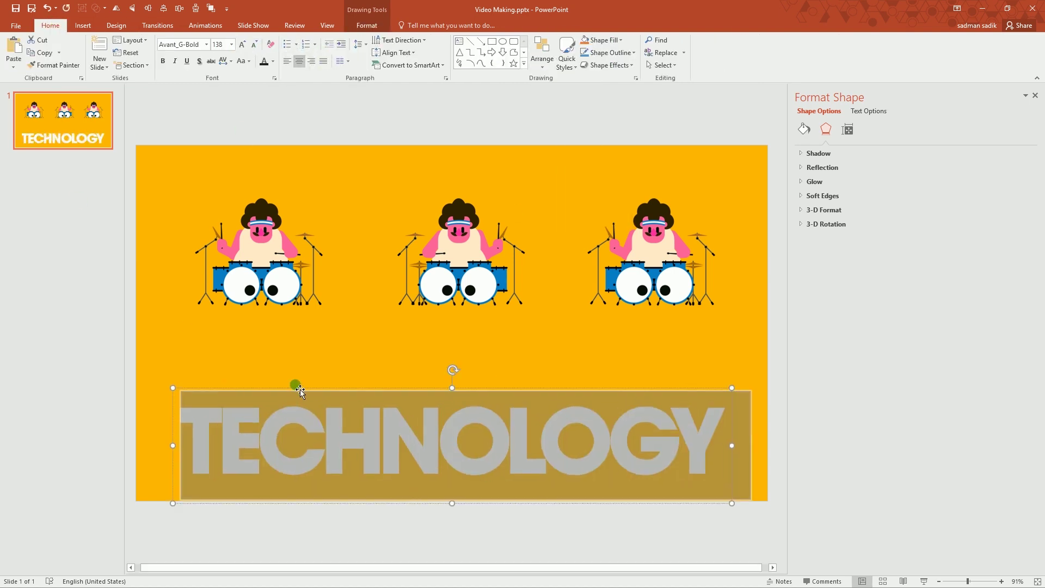
left_click_drag(299, 390, 298, 356)
Step: Retype the title as MAKE SOME NOISE! and reduce it to 96 pt
double_click(329, 403)
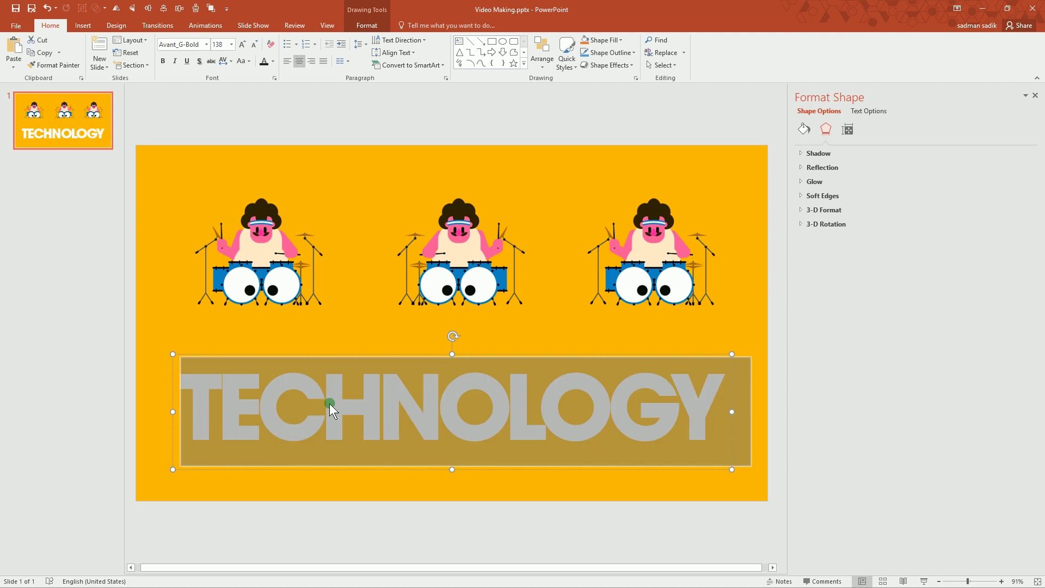
type("MAKE SOME")
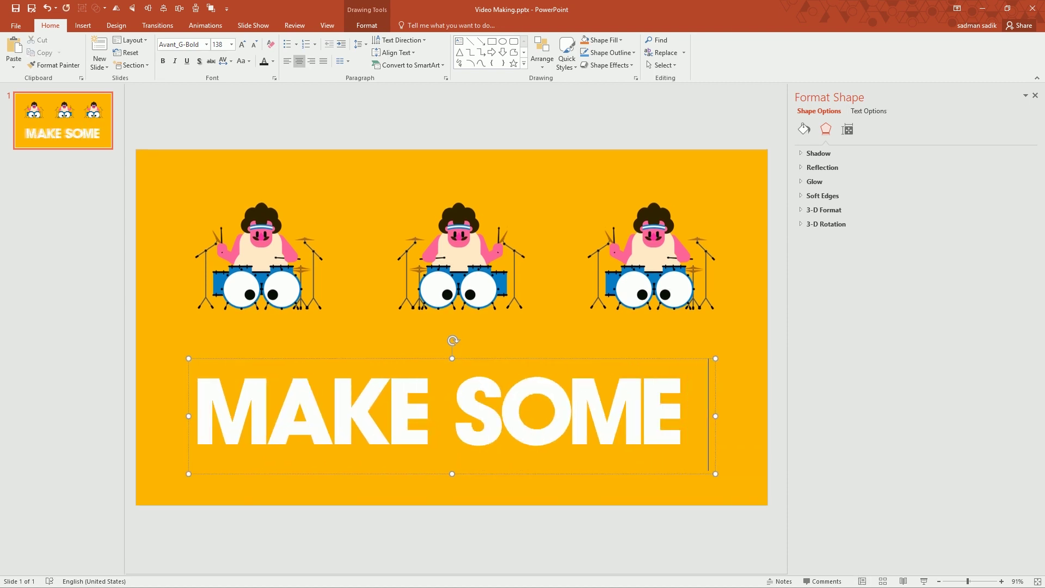
type("NOISE")
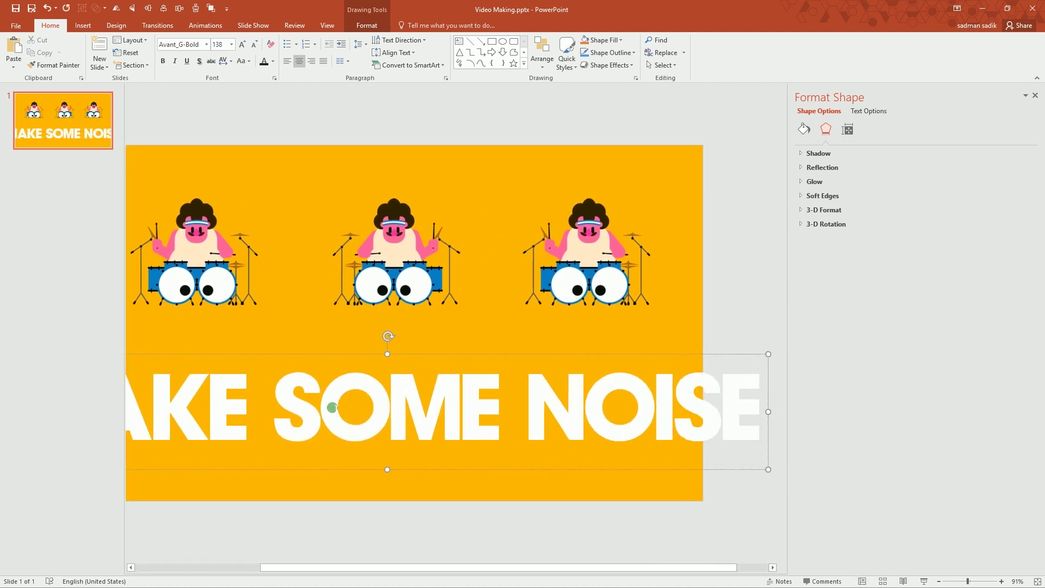
type("!")
key("ctrl+a")
left_click(255, 45)
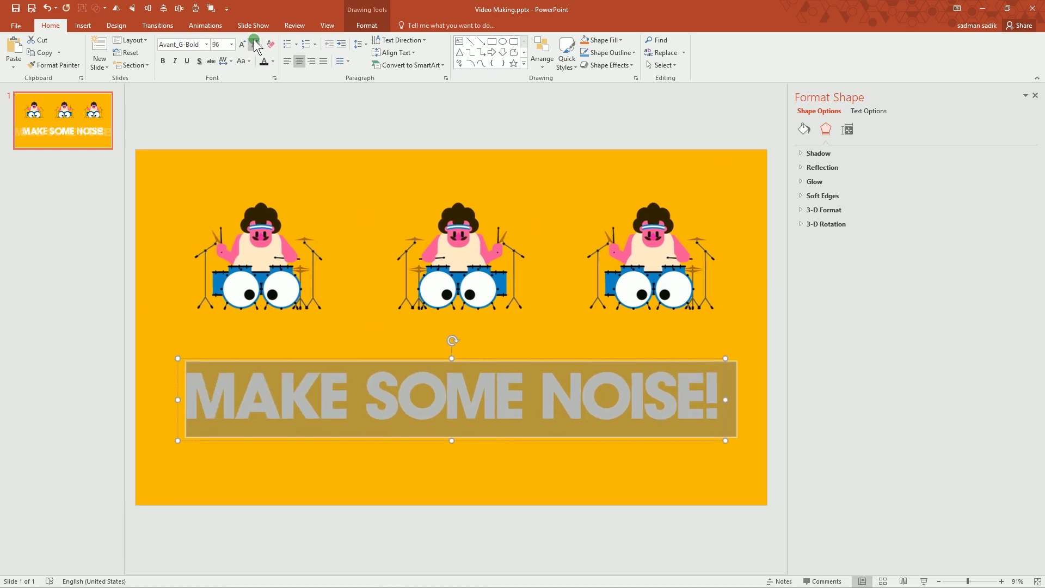
left_click(254, 137)
key("ctrl+a")
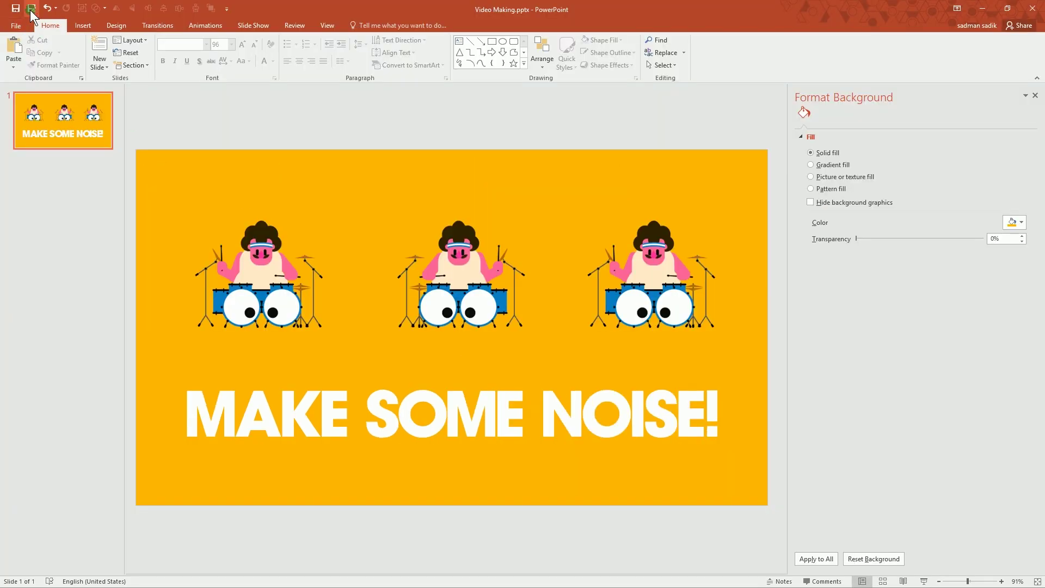
Step: Export the MAKE SOME NOISE! slide to the Desktop as the MPEG-4 video Video Making.mp4
key("F12")
left_click(103, 233)
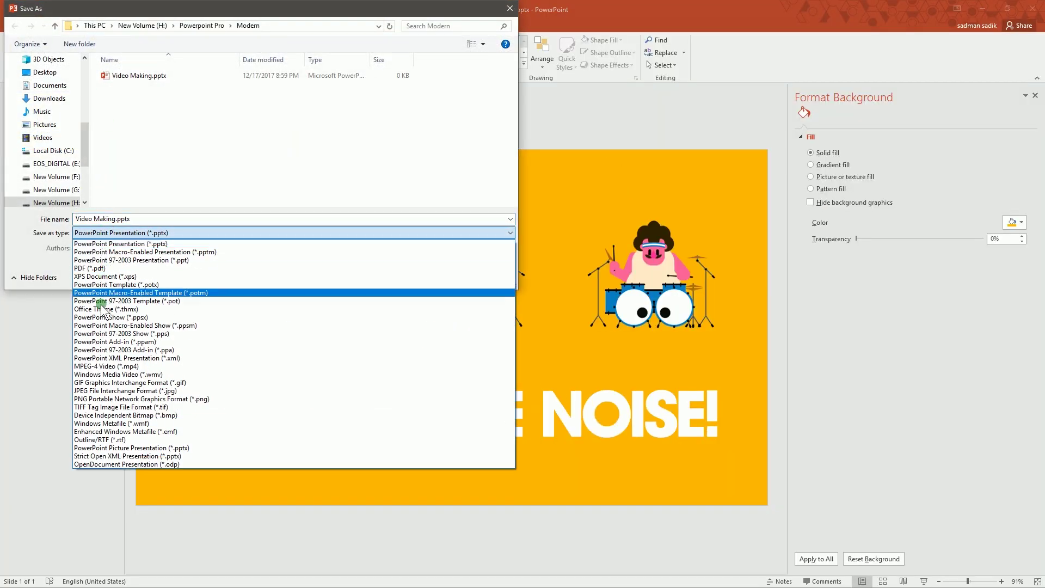
left_click(125, 362)
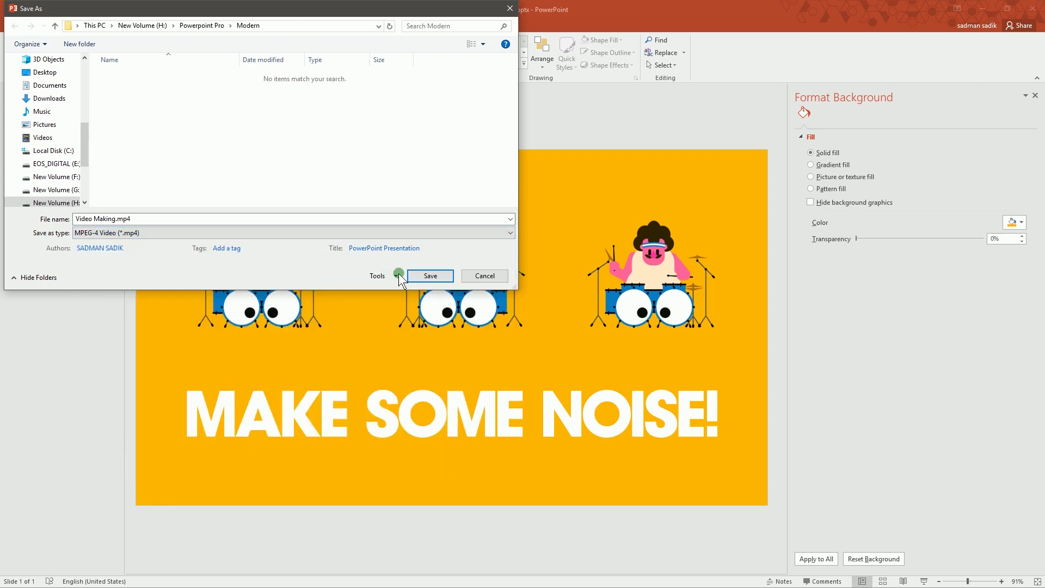
left_click(46, 73)
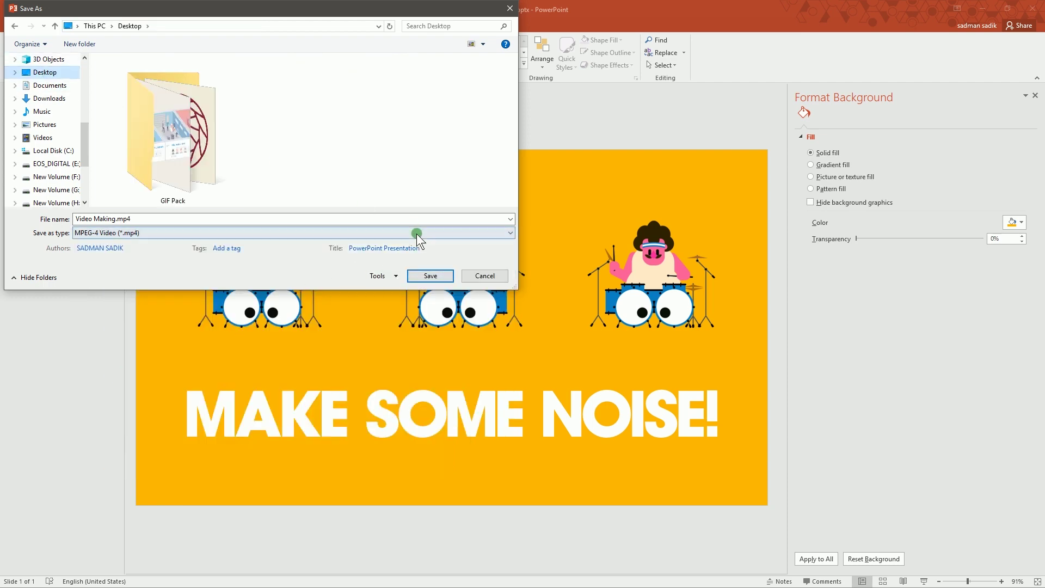
left_click(425, 275)
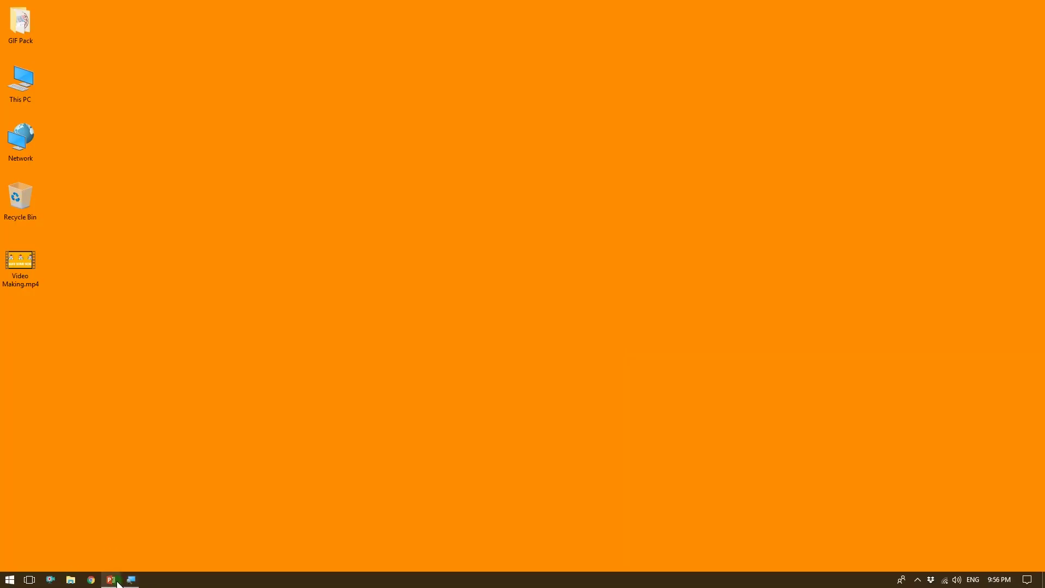
left_click(111, 579)
left_click(74, 123)
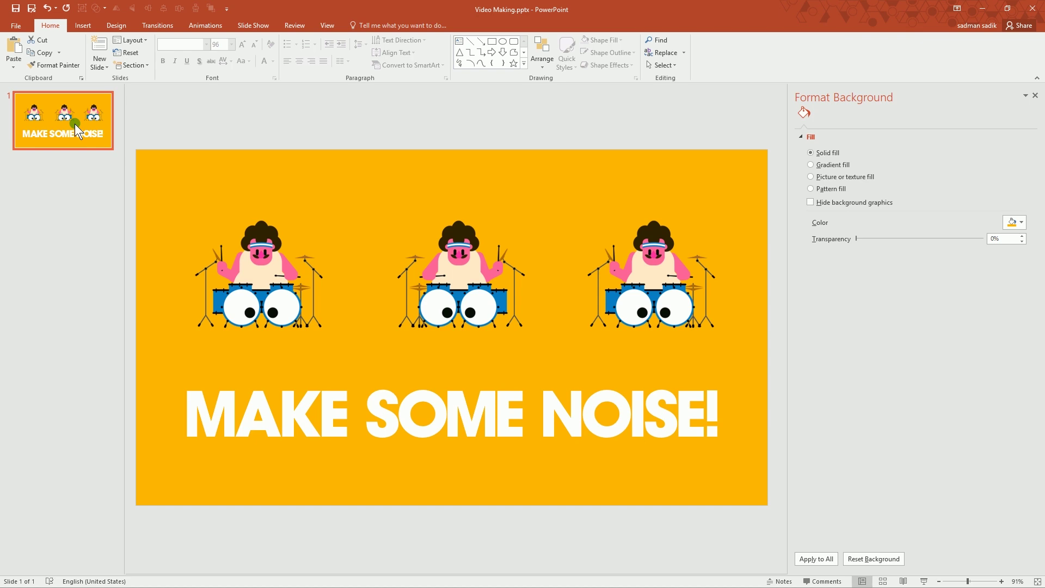
Step: Duplicate the MAKE SOME NOISE! slide, look over the copy, then delete duplicate slide 2
key("ctrl+d")
left_click(84, 257)
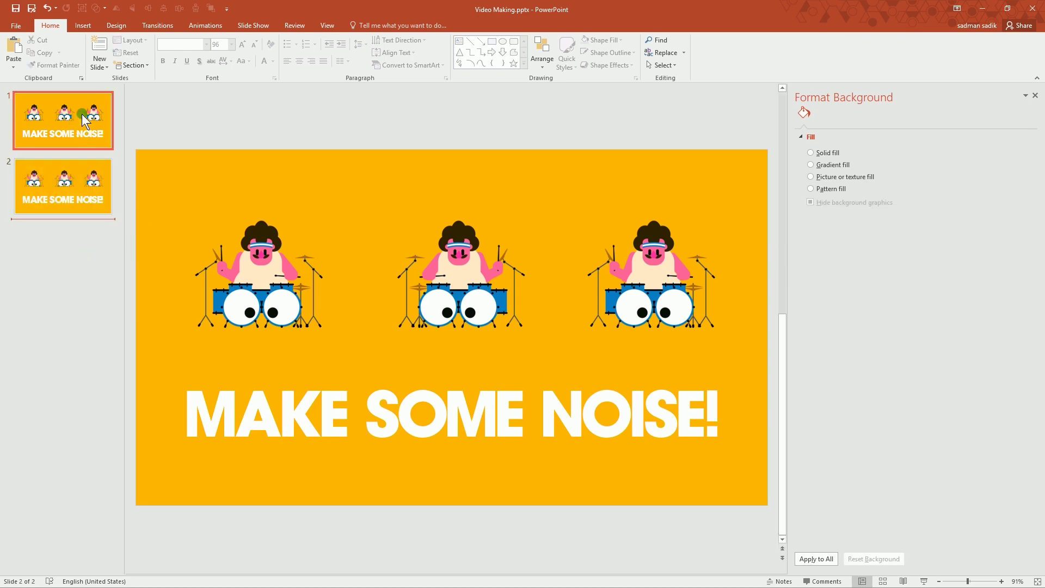
left_click(70, 178)
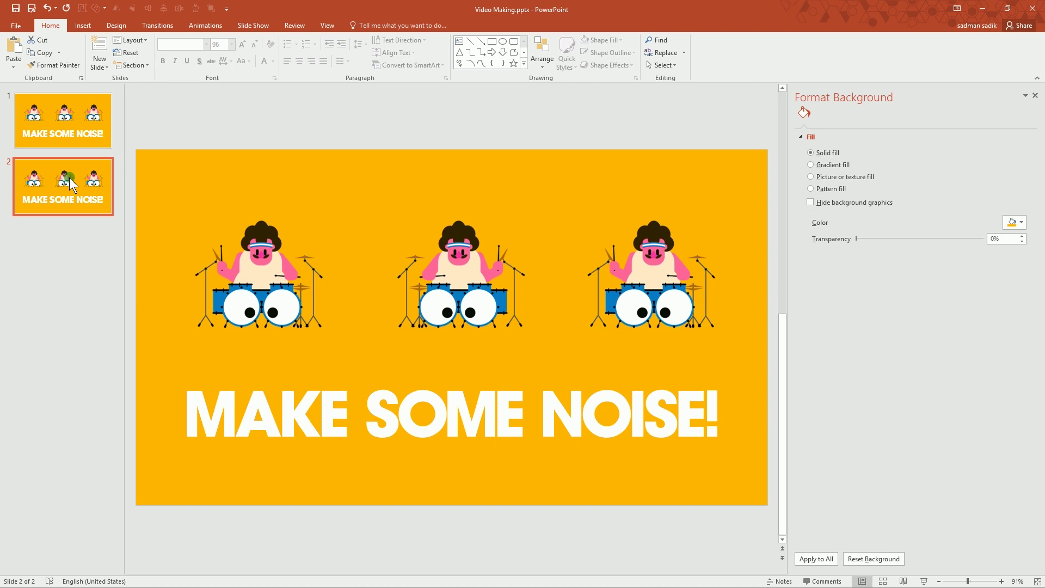
left_click(180, 174)
left_click(1032, 96)
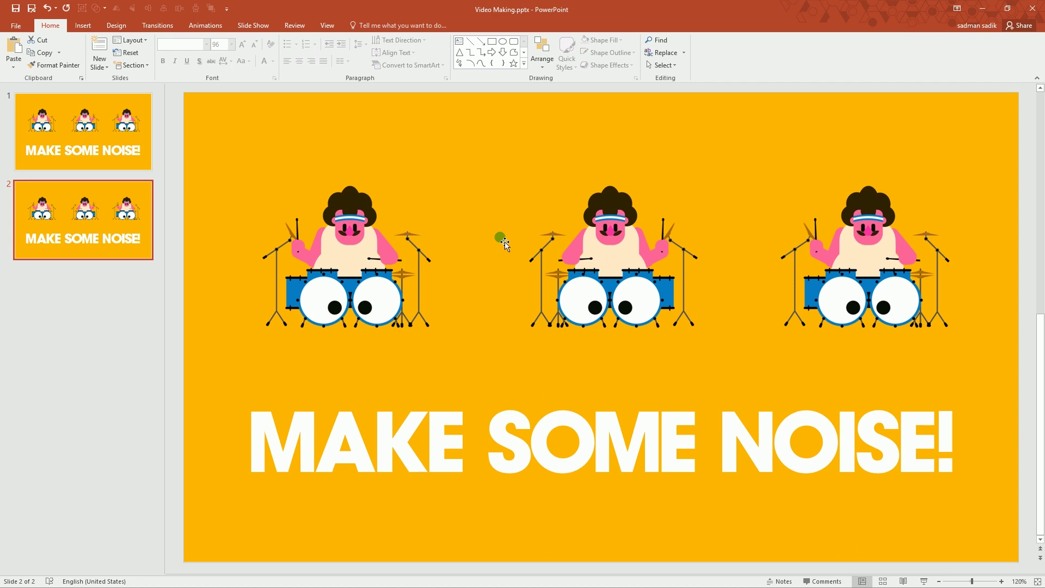
left_click(42, 215)
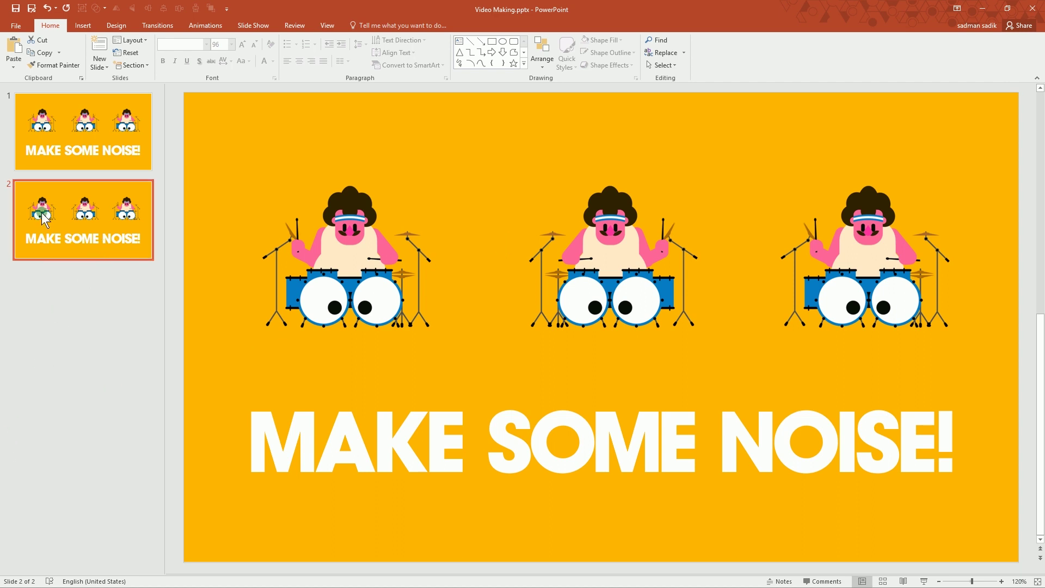
key("Delete")
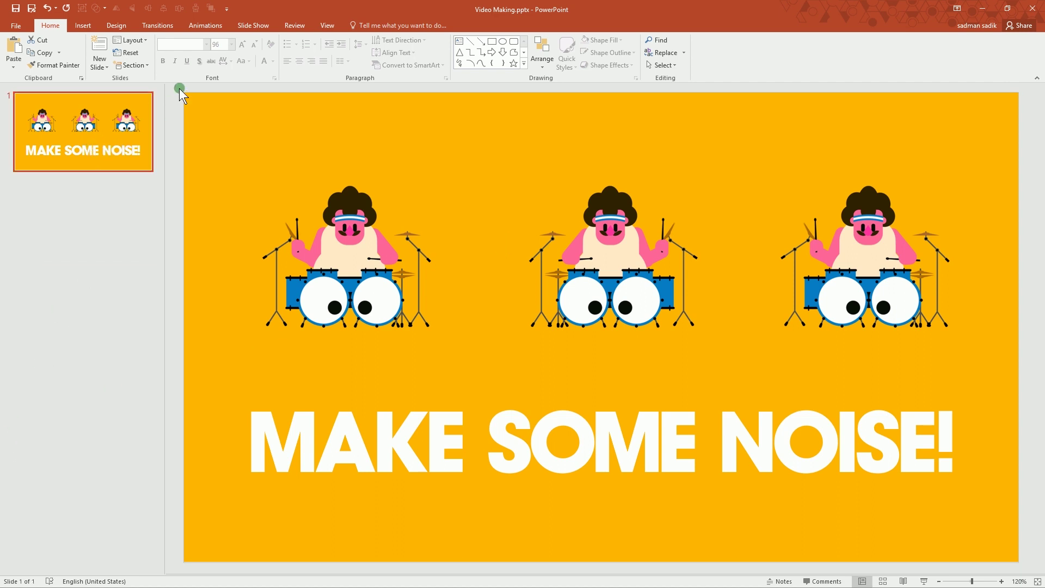
Step: Replace the three drummer images with the isometric rooms GIF, moved up the slide
left_click_drag(992, 555, 1037, 468)
key("Delete")
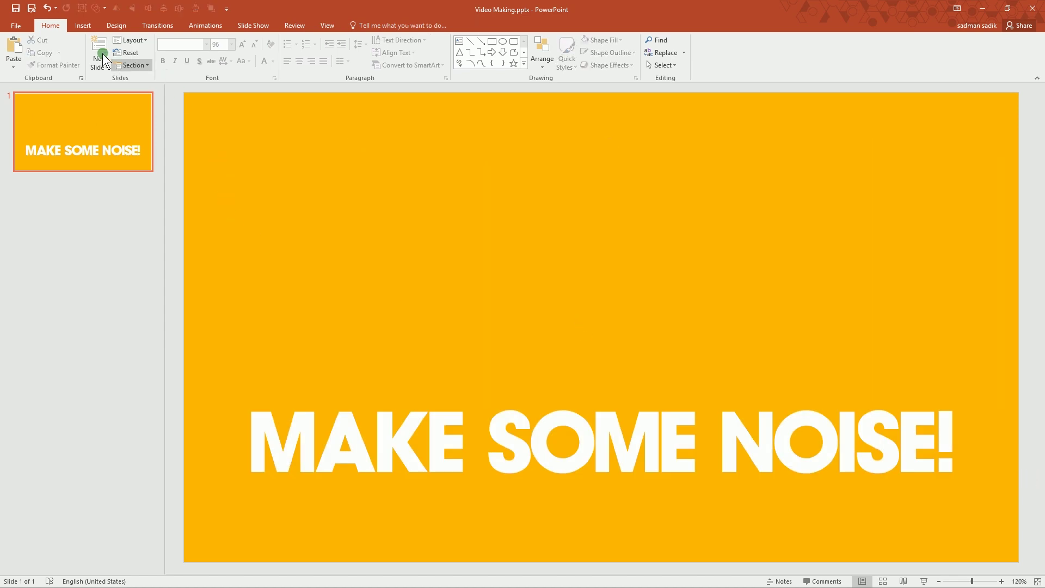
left_click(79, 25)
left_click(77, 40)
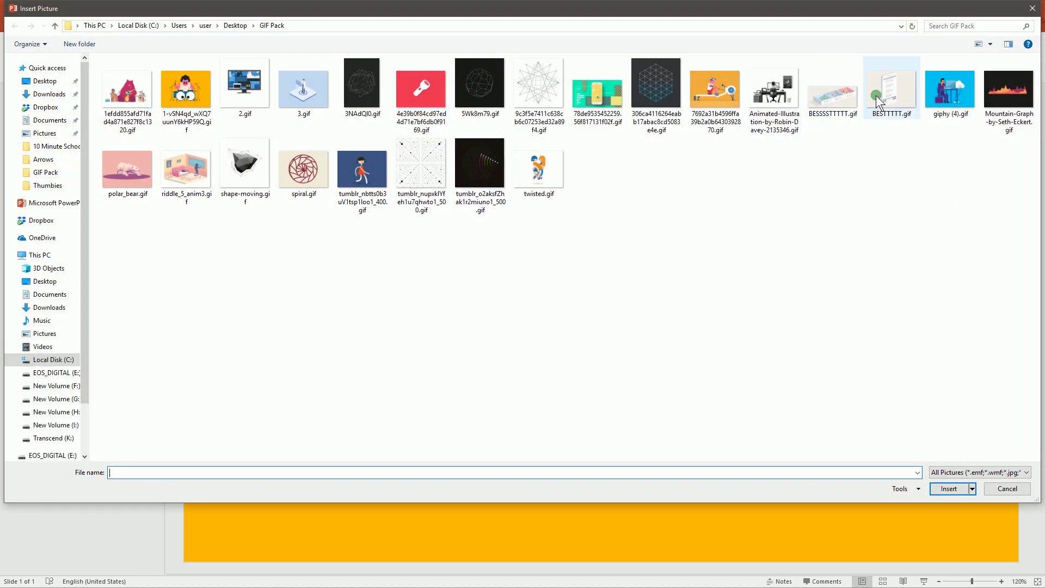
double_click(848, 98)
left_click_drag(543, 295, 603, 267)
Step: Set the slide background to the beige sampled from the rooms picture with the eyedropper
left_click(116, 25)
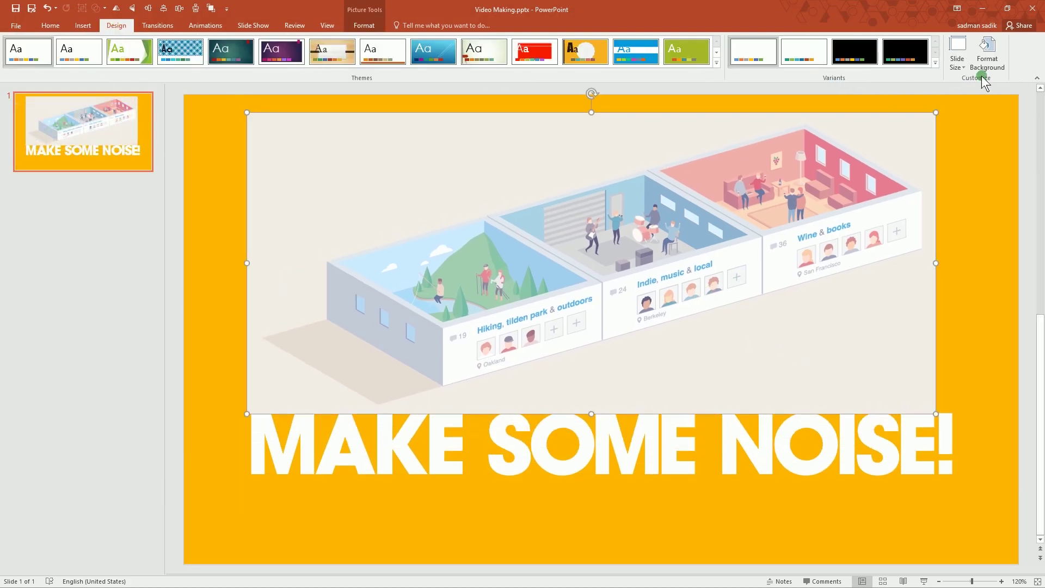
left_click(988, 60)
left_click(1015, 222)
left_click(998, 357)
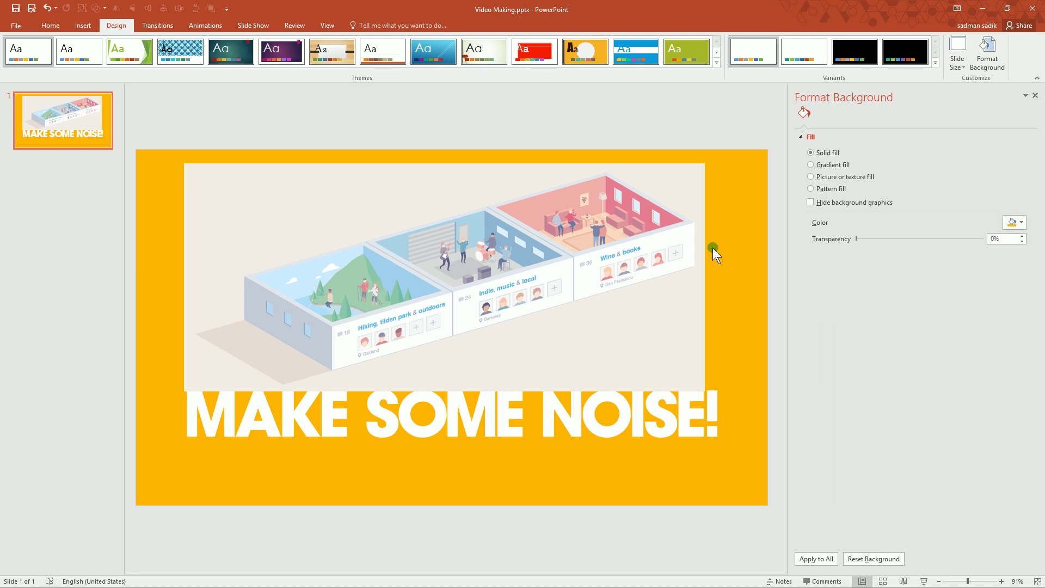
left_click(418, 180)
Step: Replace the title with 'SCOAIL MEDIA' and make the text black
left_click(483, 422)
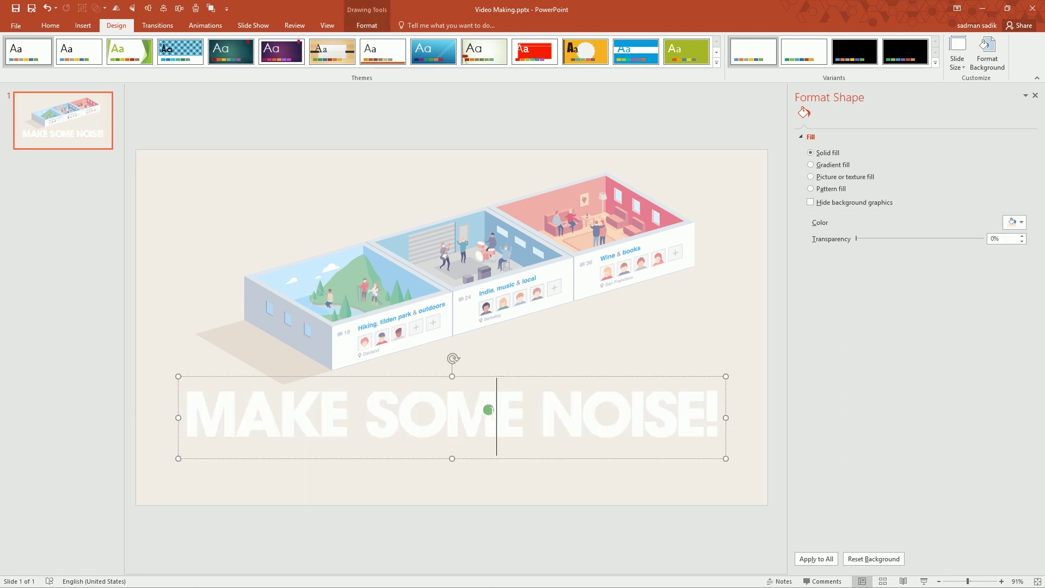
key("ctrl+a")
type("SCOAIL MEDIA")
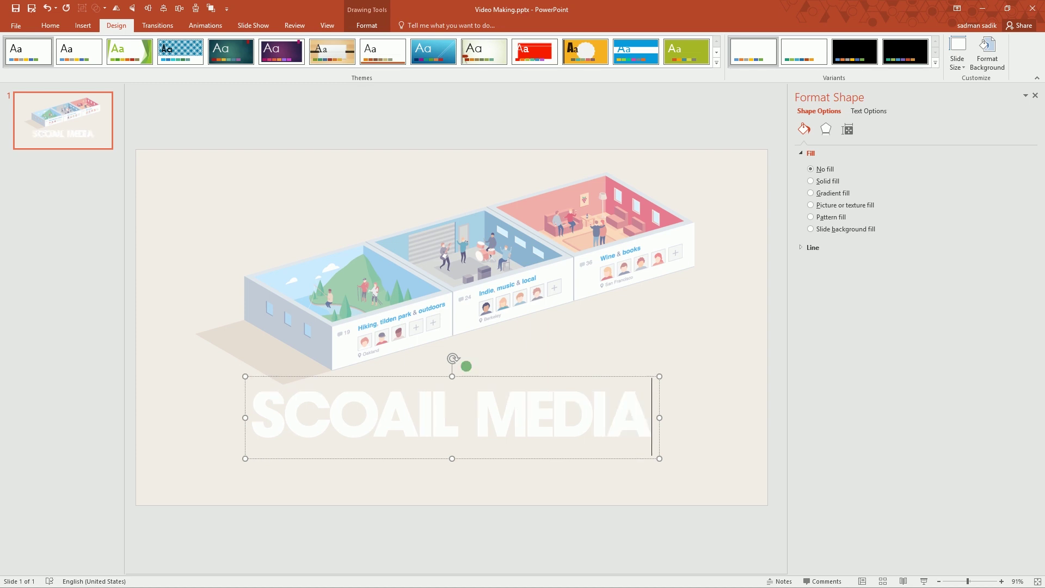
key("ctrl+a")
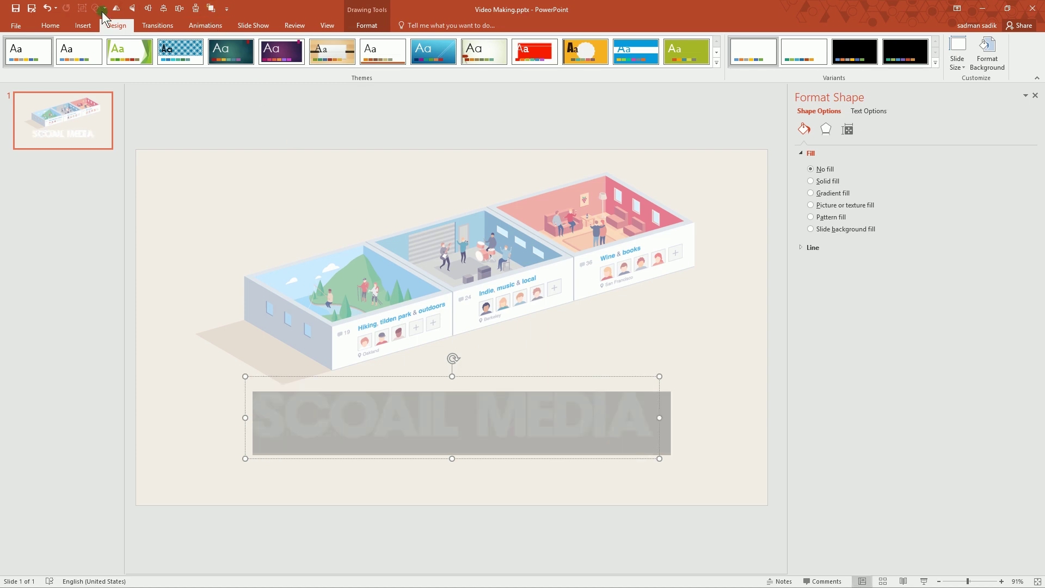
left_click(51, 25)
left_click(263, 63)
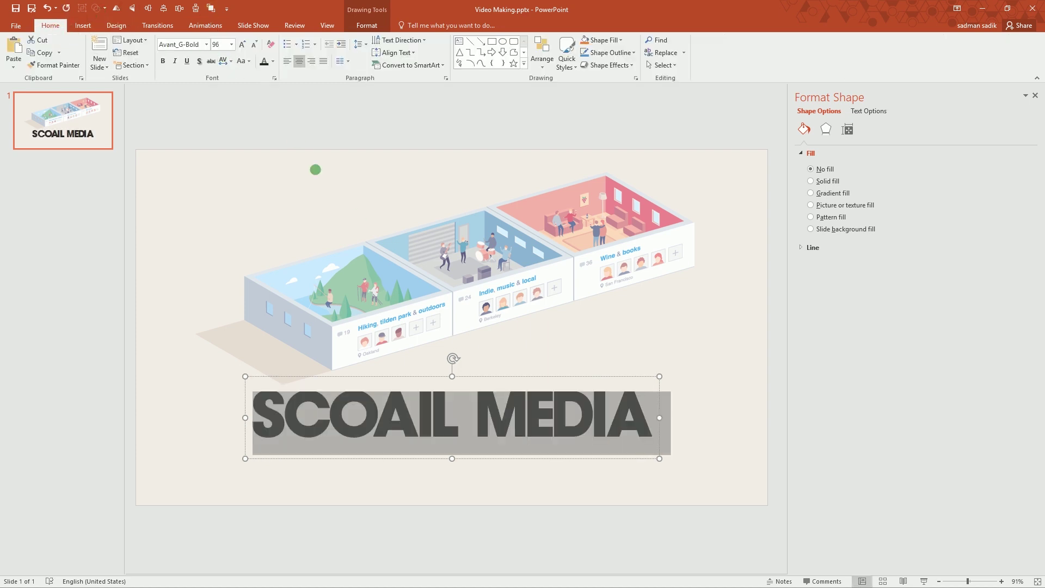
left_click(431, 421)
Step: Correct the misspelled title to 'SOCIAL MEDIA'
right_click(410, 420)
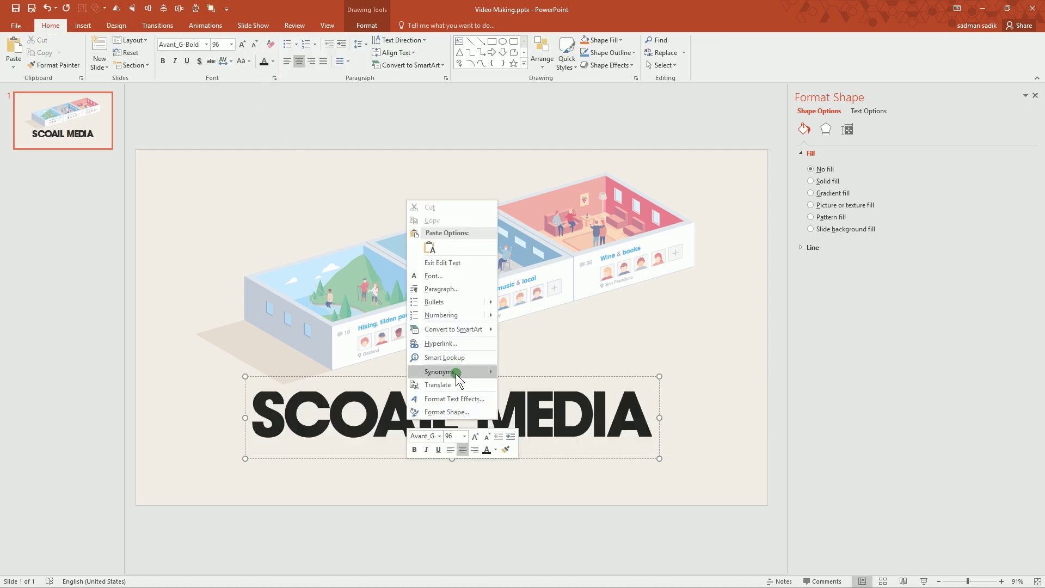
left_click(389, 421)
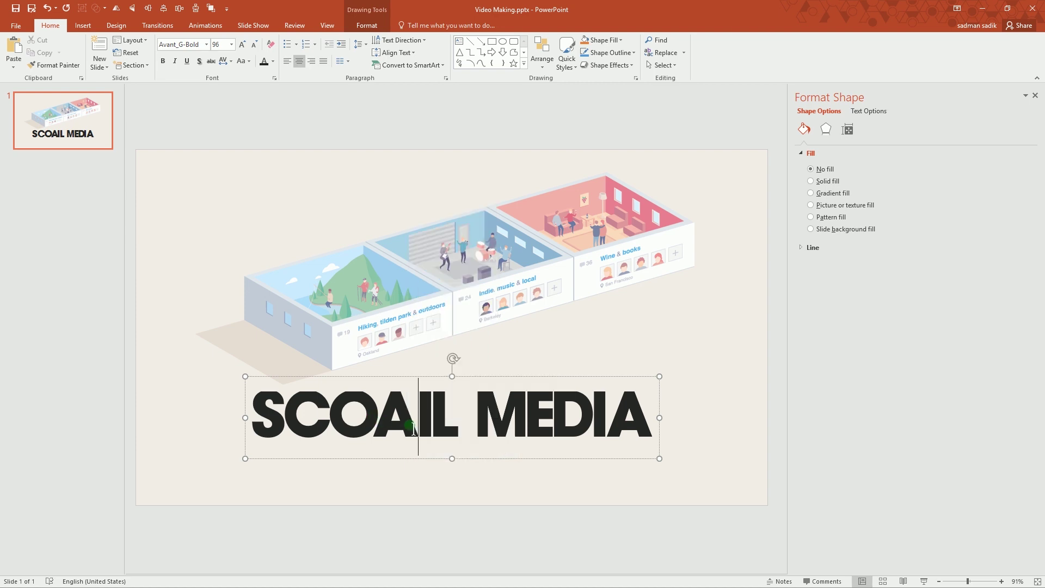
key("BackSpace")
key("BackSpace")
key("BackSpace")
type("OCI")
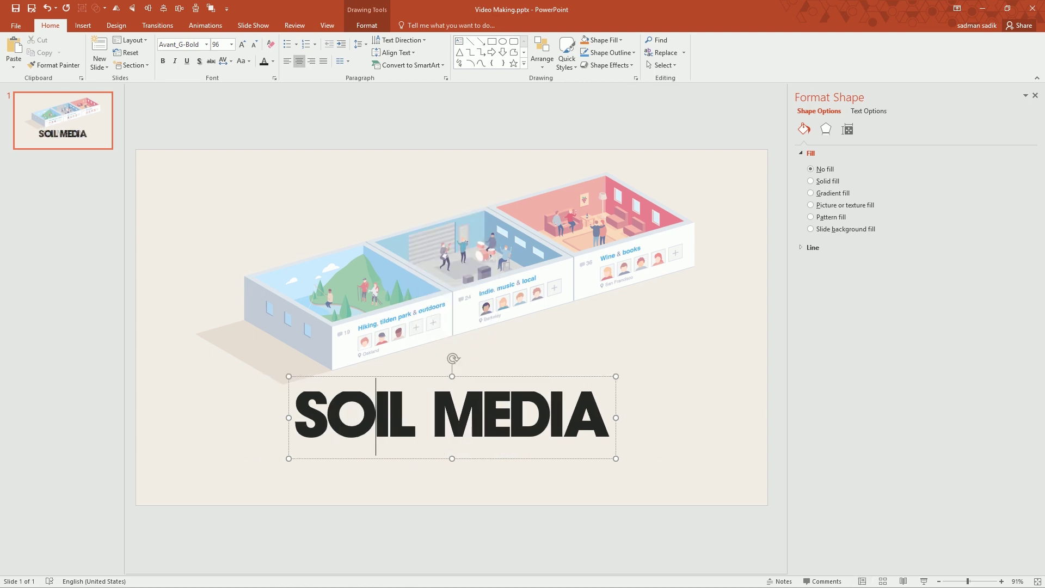
key("shift+Right")
type("A")
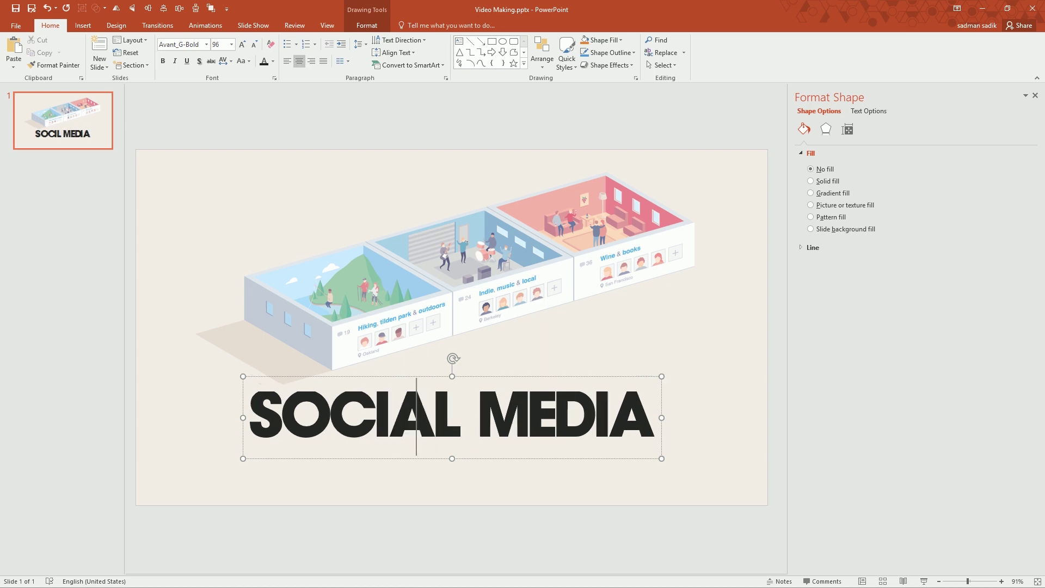
Step: Nudge the SOCIAL MEDIA title down and enlarge its font to 115 pt
left_click_drag(649, 379, 650, 402)
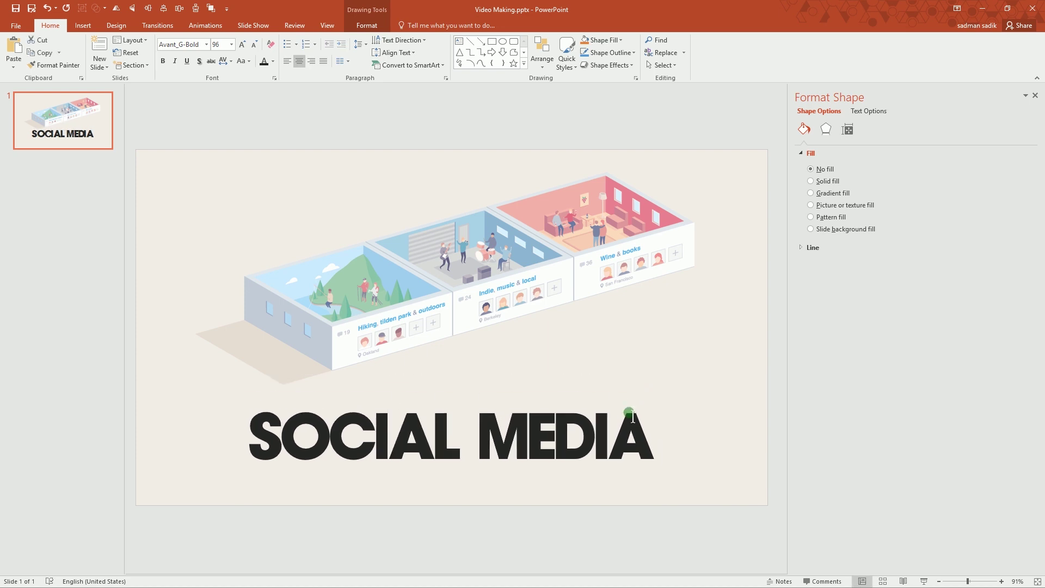
key("ctrl+a")
left_click(242, 44)
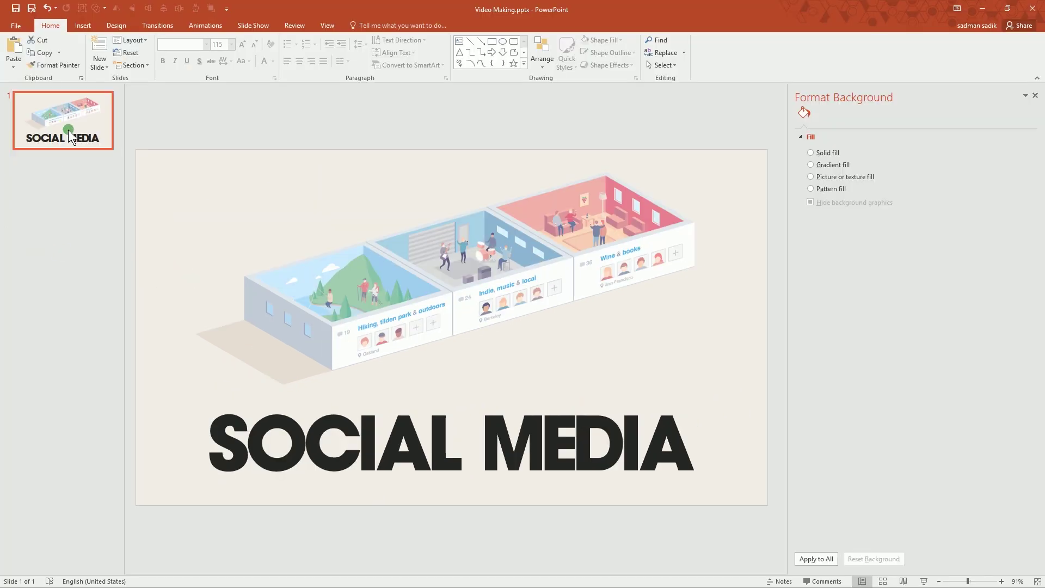
Step: Duplicate the slide and swap the rooms picture on slide 2 for BESTTTTT.gif, shrunk to about half size
key("Return")
left_click(110, 200)
left_click(335, 317)
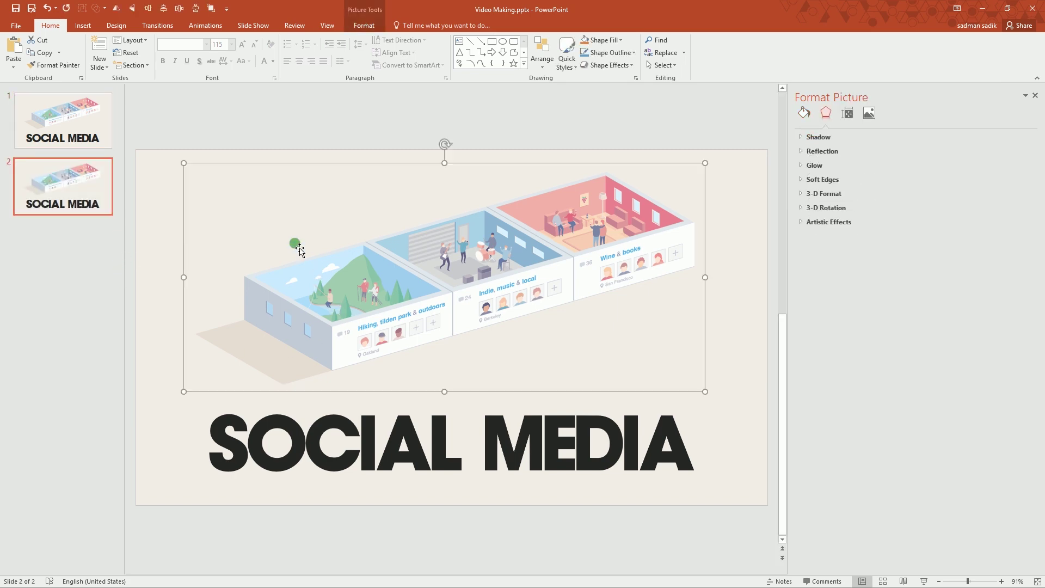
left_click(82, 11)
left_click(82, 25)
left_click(76, 50)
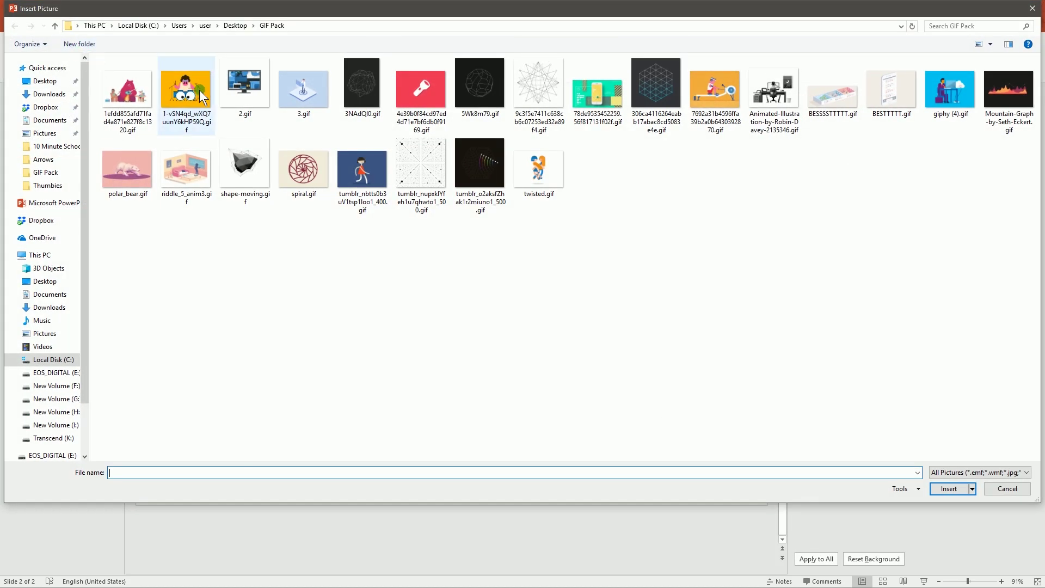
double_click(892, 93)
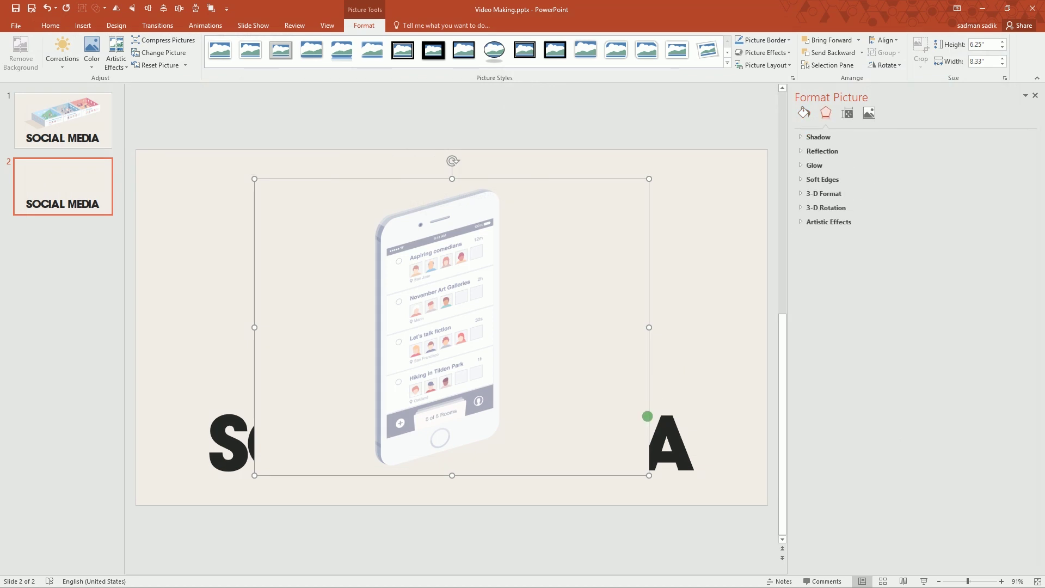
left_click_drag(636, 470, 551, 361)
left_click(588, 392)
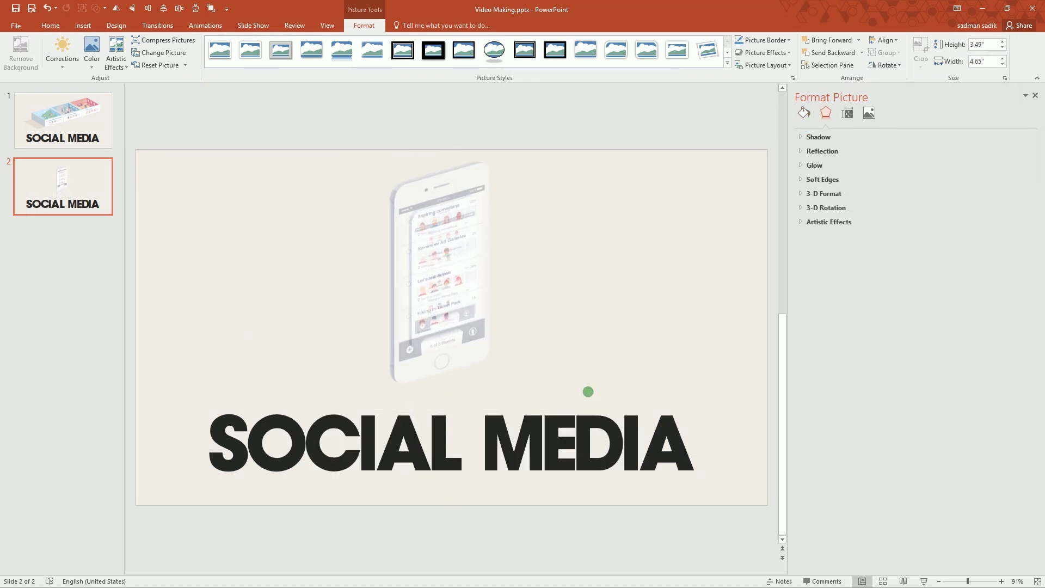
Step: Change slide 2's title to 'USE IT WISELY!'
left_click(518, 445)
key("ctrl+a")
type("USE")
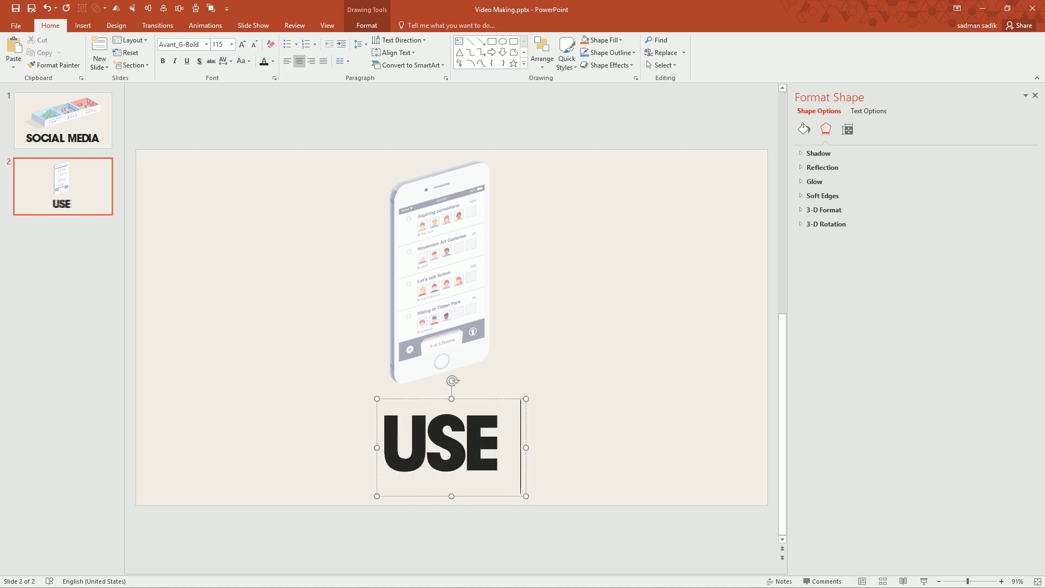
type(" IT WISELY!")
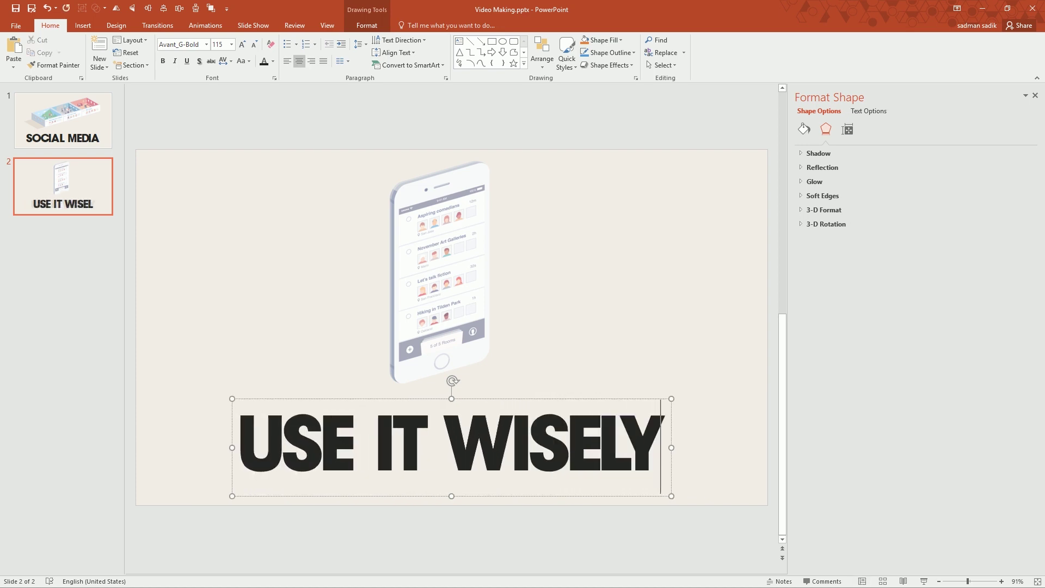
Step: Apply a Fade transition to slide 2, then return to slide 1
left_click(60, 190)
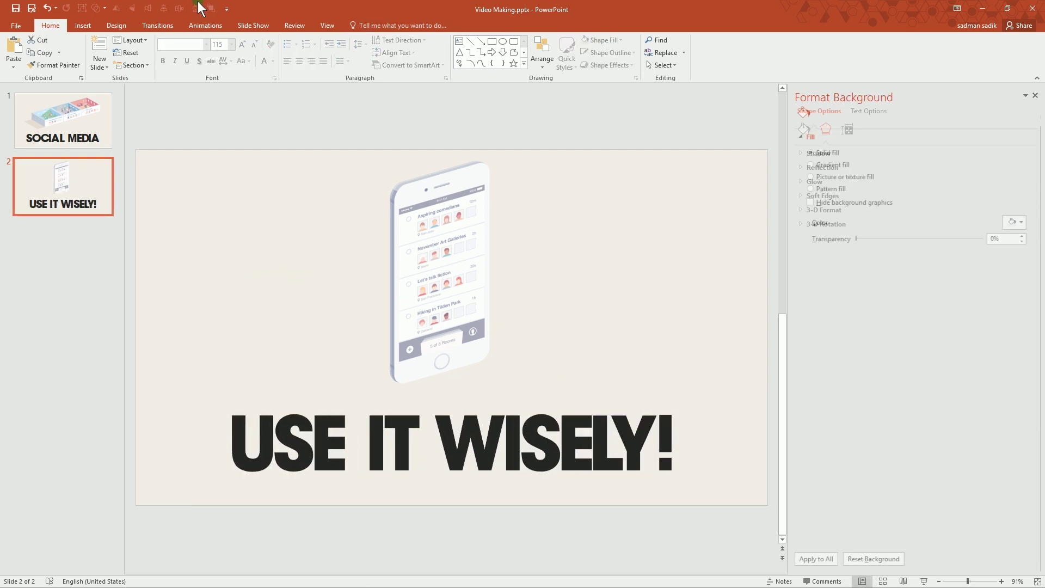
left_click(171, 25)
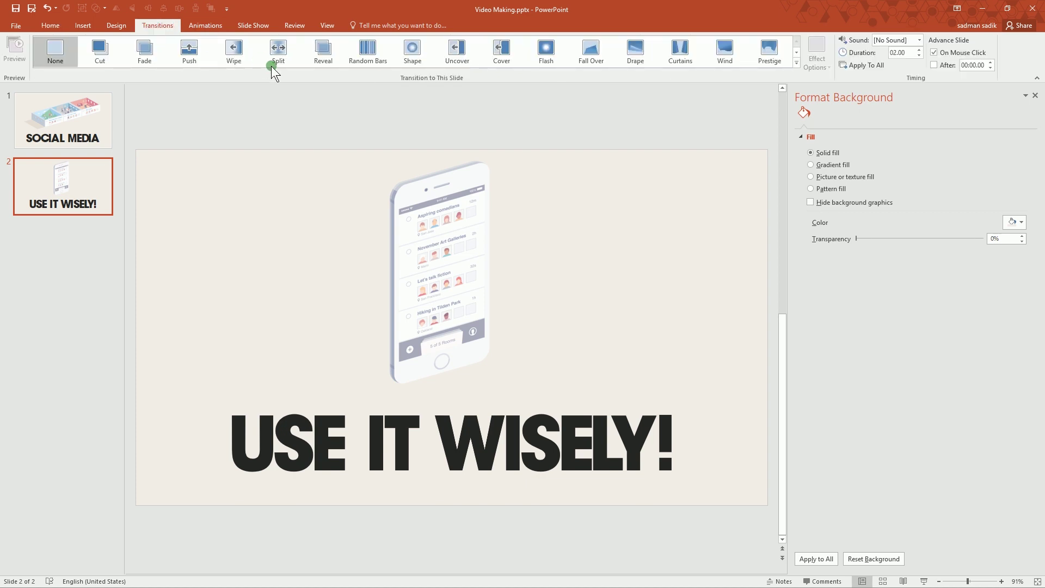
left_click(133, 53)
left_click(87, 139)
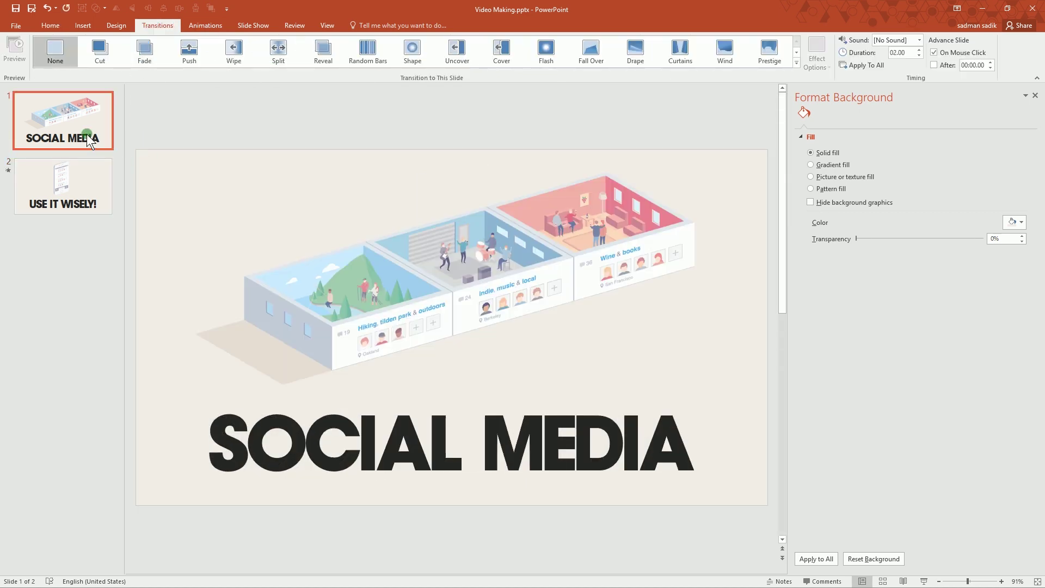
Step: Save the deck as an MPEG-4 Video, Video Making.mp4, on the Desktop, overwriting the old file
left_click(31, 8)
left_click(95, 233)
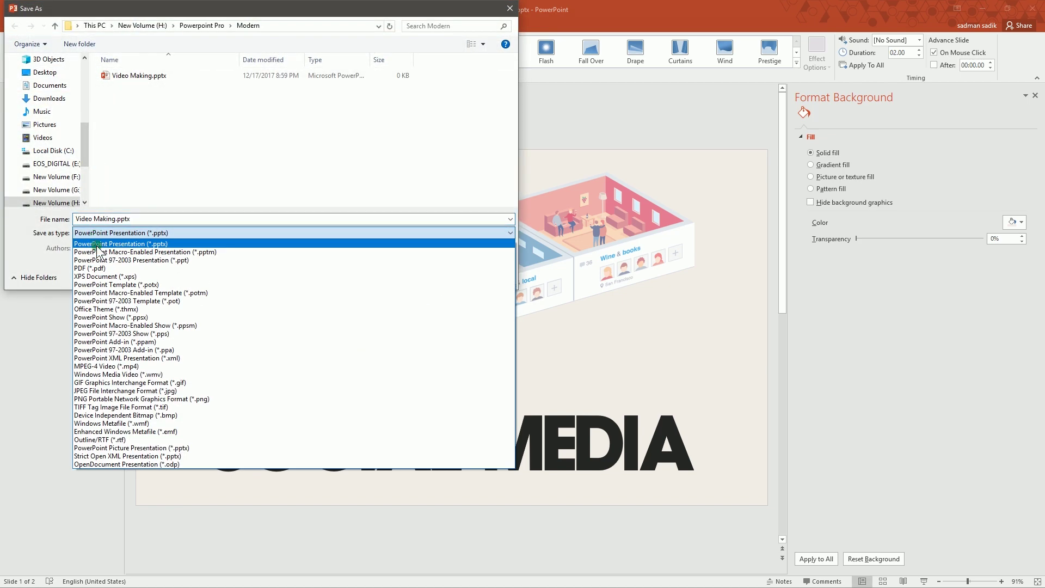
left_click(104, 367)
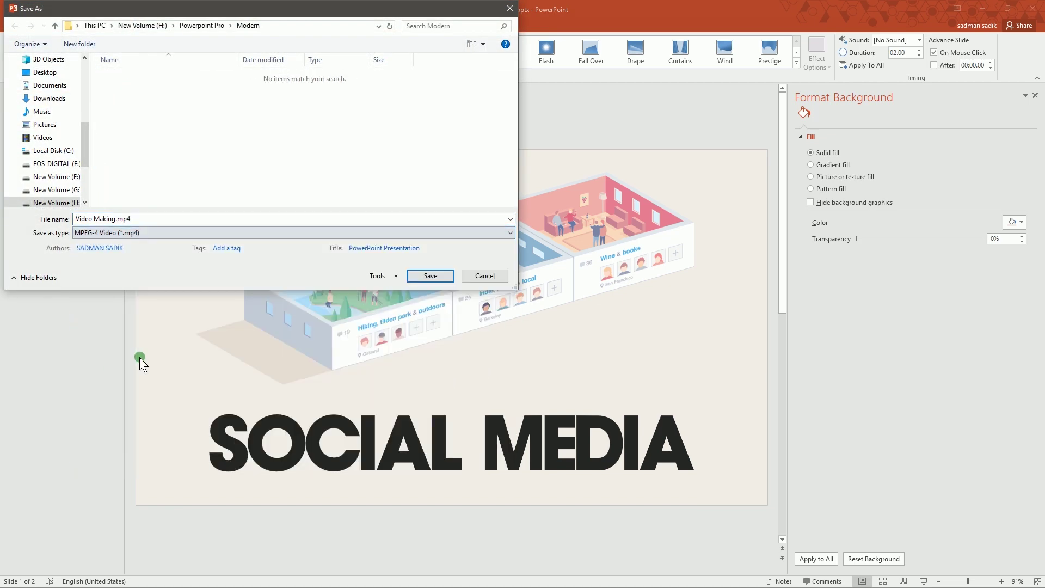
left_click(54, 73)
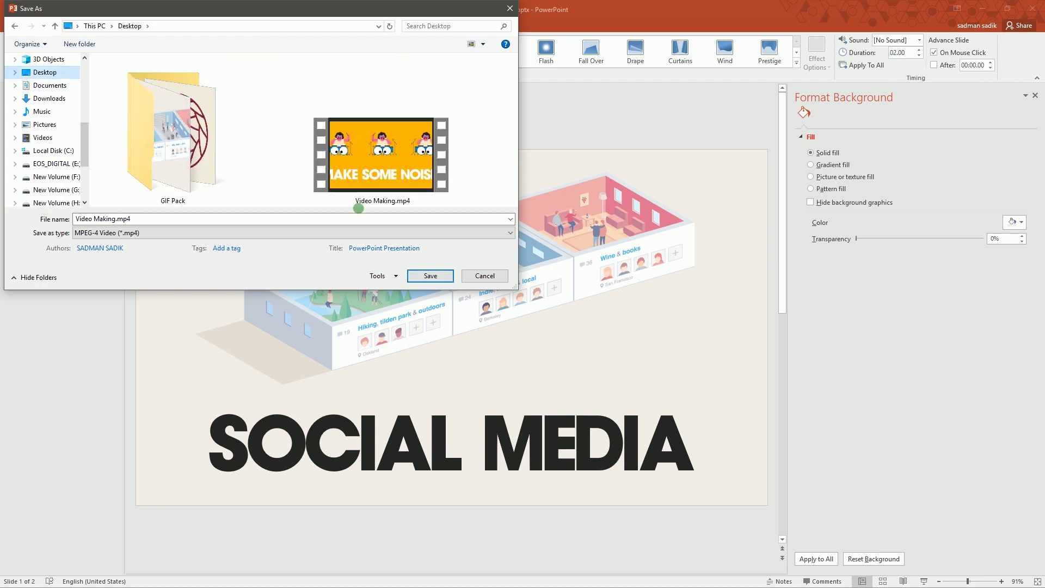
left_click(431, 277)
left_click(542, 301)
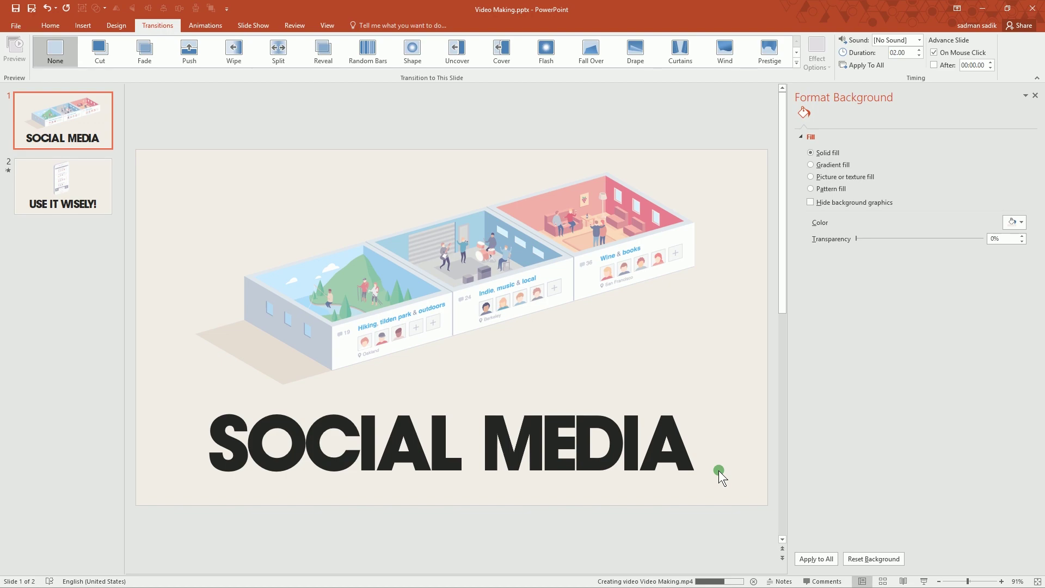
Step: Minimize PowerPoint, watch Video Making.mp4 through to USE IT WISELY!, then close the player
left_click(991, 9)
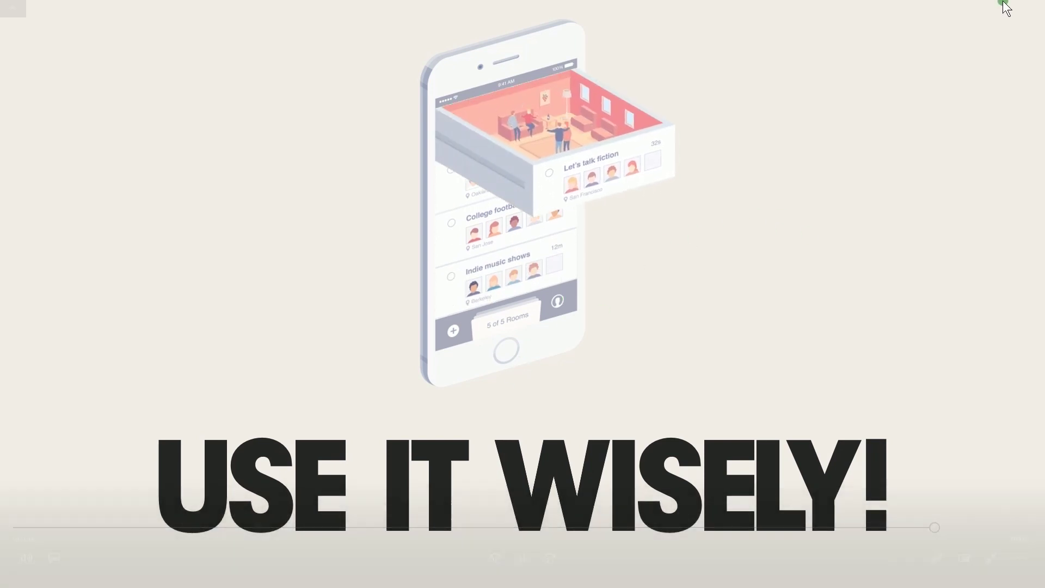
left_click(1027, 8)
Step: Restore the PowerPoint window with Video Making.pptx from the taskbar
mouse_move(48, 585)
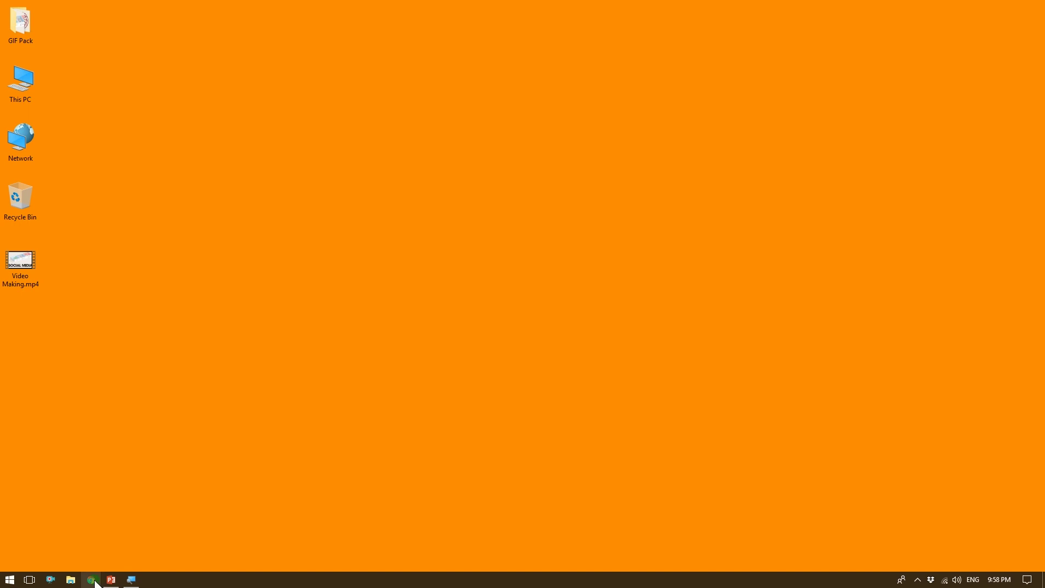
left_click(110, 580)
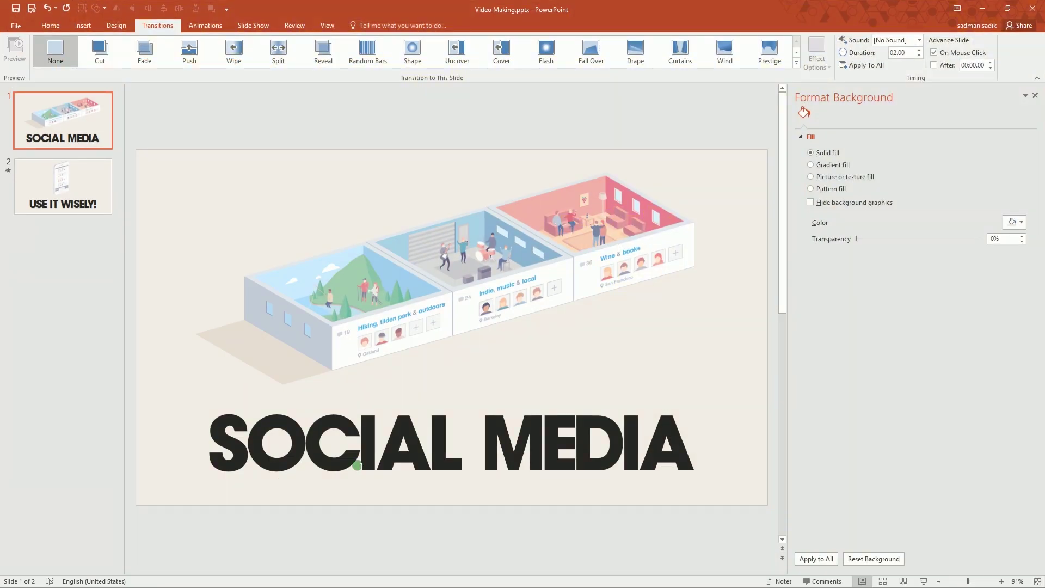